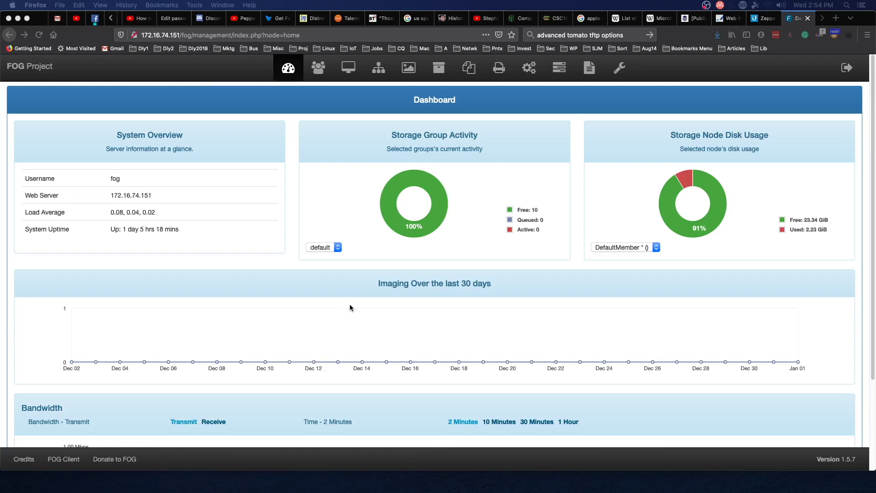
On the web whiteboard, draw a red line from the Router box and handwrite "66 → Fog" beside it
{"action": "left_click", "coordinate": [729, 18]}
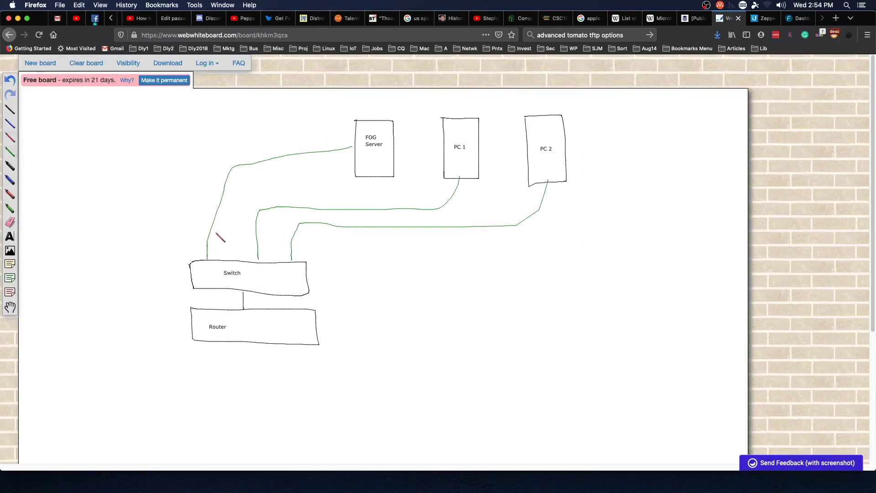
{"action": "left_click_drag", "start_coordinate": [316, 325], "coordinate": [381, 324]}
{"action": "left_click_drag", "start_coordinate": [396, 303], "coordinate": [401, 314]}
{"action": "mouse_move", "coordinate": [445, 291]}
{"action": "left_mouse_down"}
{"action": "mouse_move", "coordinate": [425, 331]}
{"action": "mouse_move", "coordinate": [434, 318]}
{"action": "mouse_move", "coordinate": [495, 311]}
{"action": "mouse_move", "coordinate": [511, 312]}
{"action": "mouse_move", "coordinate": [503, 321]}
{"action": "mouse_move", "coordinate": [529, 332]}
{"action": "left_mouse_up"}
{"action": "mouse_move", "coordinate": [530, 300]}
{"action": "left_mouse_down"}
{"action": "mouse_move", "coordinate": [552, 300]}
{"action": "mouse_move", "coordinate": [545, 317]}
{"action": "mouse_move", "coordinate": [553, 329]}
{"action": "mouse_move", "coordinate": [561, 319]}
{"action": "mouse_move", "coordinate": [587, 331]}
{"action": "mouse_move", "coordinate": [576, 326]}
{"action": "left_mouse_up"}
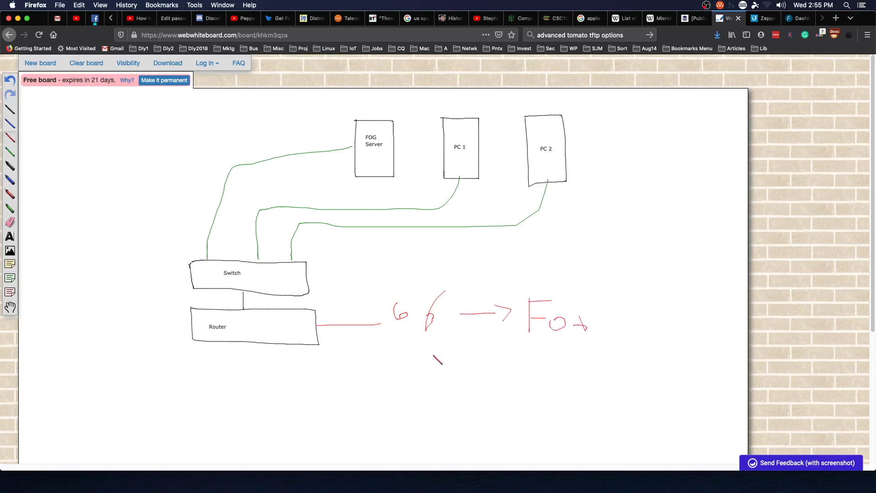
Handwrite "67 → Filename" in red beneath the option 66 note on the whiteboard
{"action": "mouse_move", "coordinate": [408, 352]}
{"action": "left_mouse_down"}
{"action": "mouse_move", "coordinate": [409, 370]}
{"action": "mouse_move", "coordinate": [487, 356]}
{"action": "mouse_move", "coordinate": [497, 357]}
{"action": "mouse_move", "coordinate": [486, 368]}
{"action": "mouse_move", "coordinate": [525, 366]}
{"action": "mouse_move", "coordinate": [541, 350]}
{"action": "mouse_move", "coordinate": [540, 367]}
{"action": "left_mouse_up"}
{"action": "left_click_drag", "start_coordinate": [549, 351], "coordinate": [550, 369]}
{"action": "left_click_drag", "start_coordinate": [552, 365], "coordinate": [622, 373]}
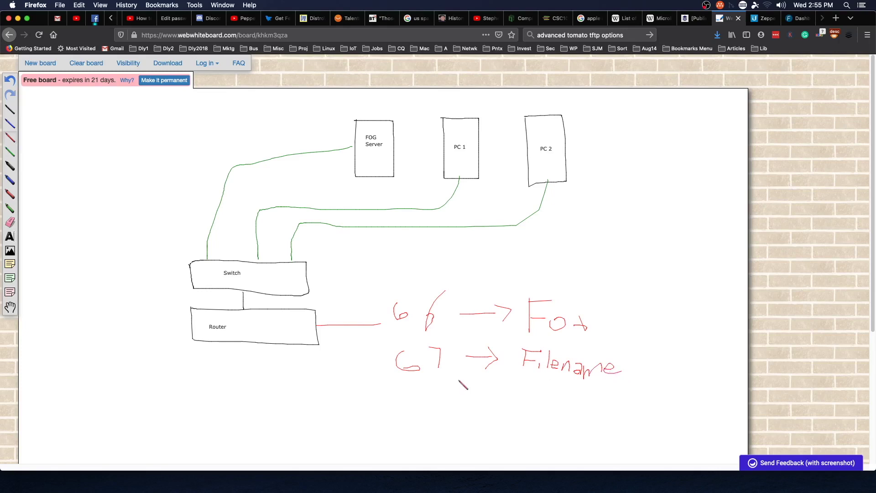
Draw a short red line inside the FOG Server box and add the text "undionly.kpxe" below the Filename note
{"action": "left_click_drag", "start_coordinate": [365, 159], "coordinate": [385, 159]}
{"action": "key", "text": "t"}
{"action": "left_click", "coordinate": [404, 406]}
{"action": "type", "text": "undi"}
{"action": "type", "text": "only."}
{"action": "type", "text": "kpsd"}
{"action": "key", "text": "BackSpace"}
{"action": "key", "text": "BackSpace"}
{"action": "type", "text": "xe"}
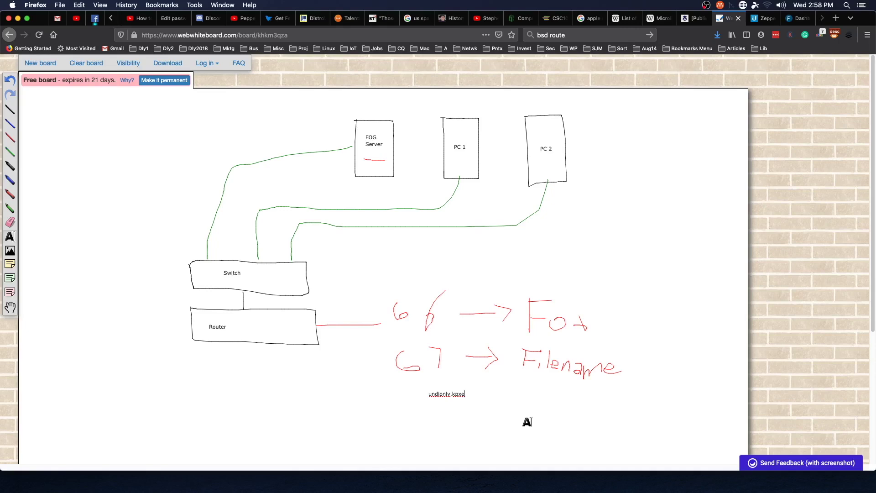
{"action": "key", "text": "super+shift+5"}
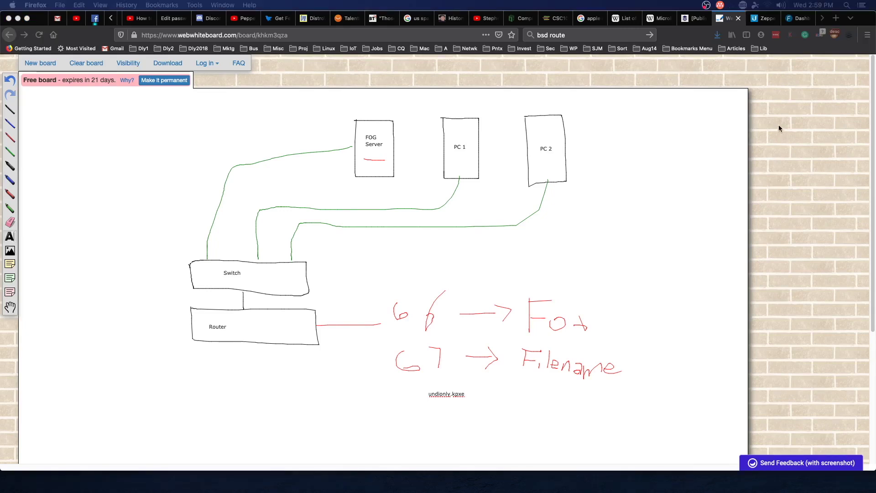
In the UniFi controller, edit the network boot server address in MainLAN's advanced DHCP options, save the network, and open the device list
{"action": "left_click", "coordinate": [764, 21]}
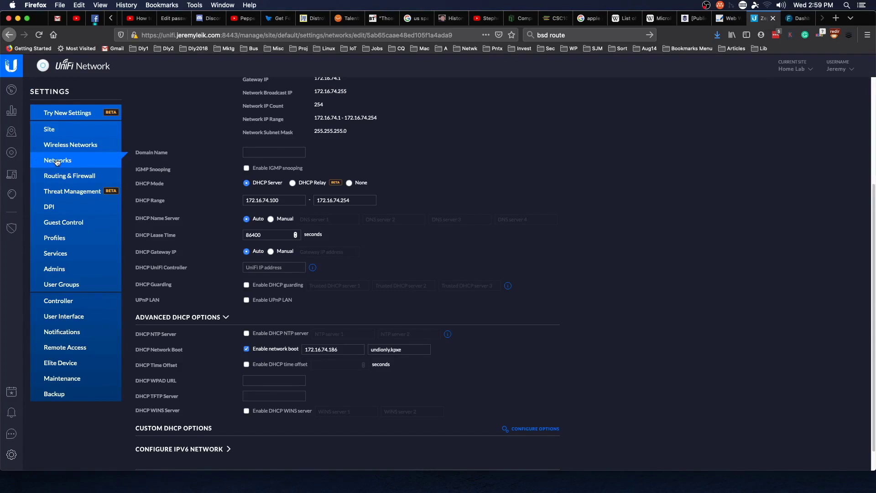
{"action": "scroll", "coordinate": [359, 233], "scroll_direction": "up", "scroll_amount": 3}
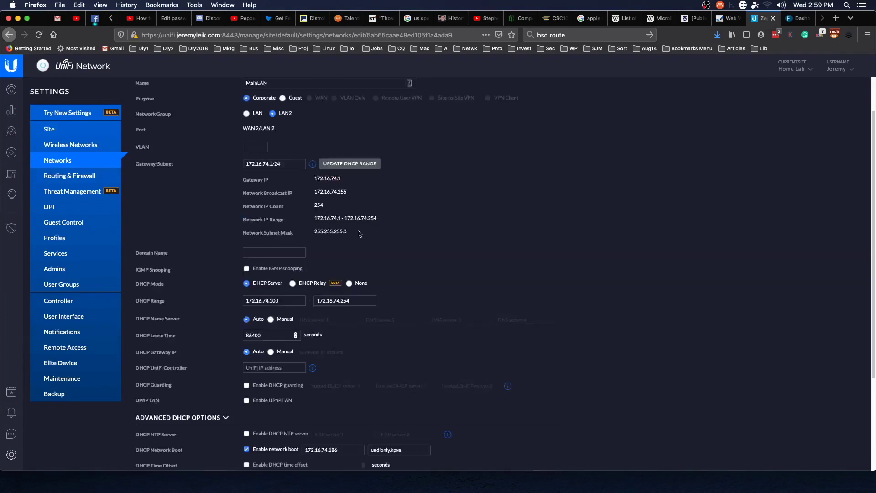
{"action": "scroll", "coordinate": [360, 234], "scroll_direction": "up", "scroll_amount": 1}
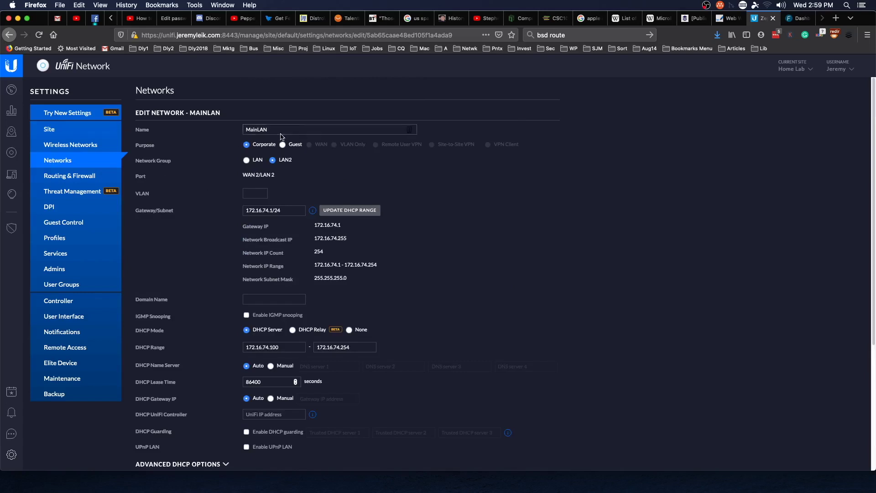
{"action": "scroll", "coordinate": [211, 291], "scroll_direction": "down", "scroll_amount": 3}
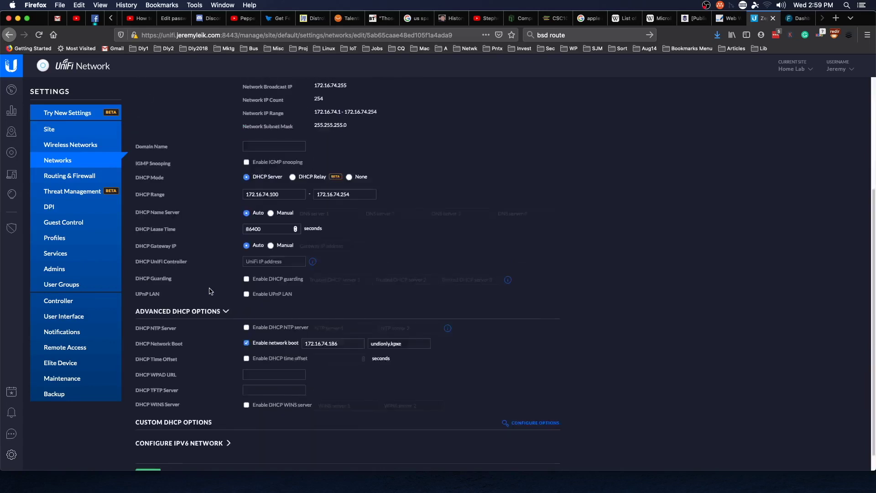
{"action": "scroll", "coordinate": [212, 291], "scroll_direction": "down", "scroll_amount": 1}
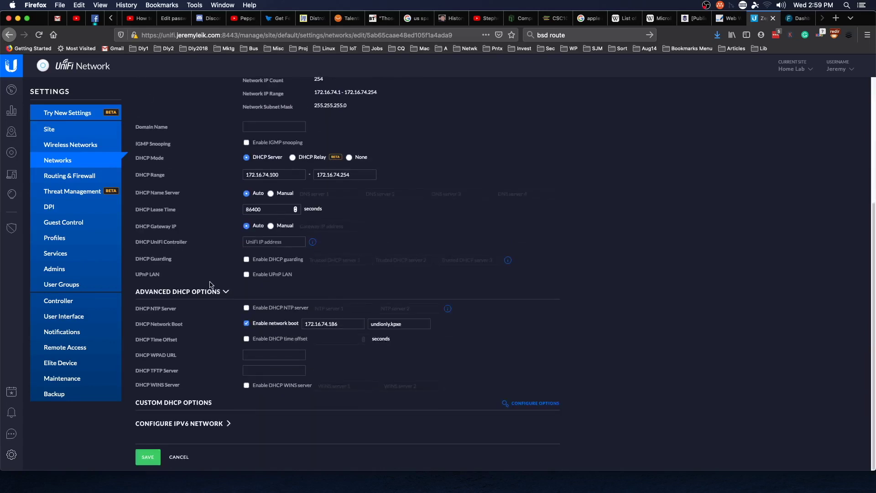
{"action": "left_click", "coordinate": [133, 296]}
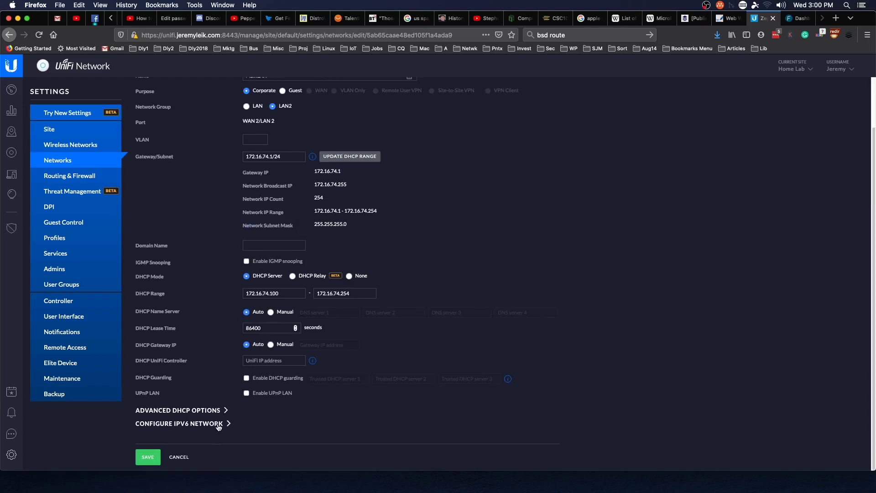
{"action": "left_click", "coordinate": [214, 410]}
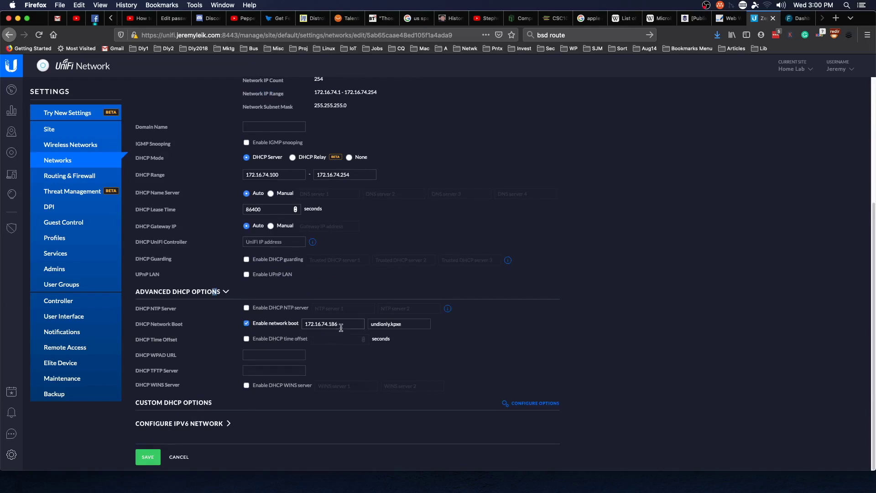
{"action": "key", "text": "BackSpace"}
{"action": "key", "text": "BackSpace"}
{"action": "left_click", "coordinate": [148, 457]}
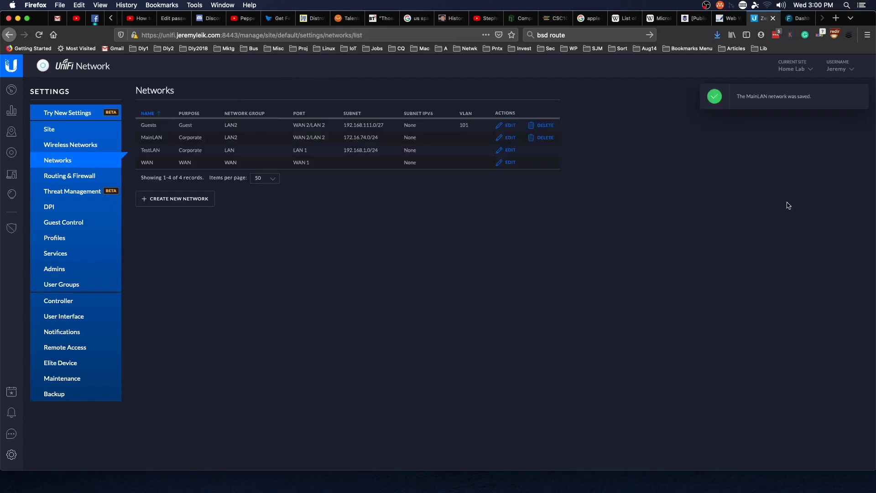
{"action": "left_click", "coordinate": [10, 154]}
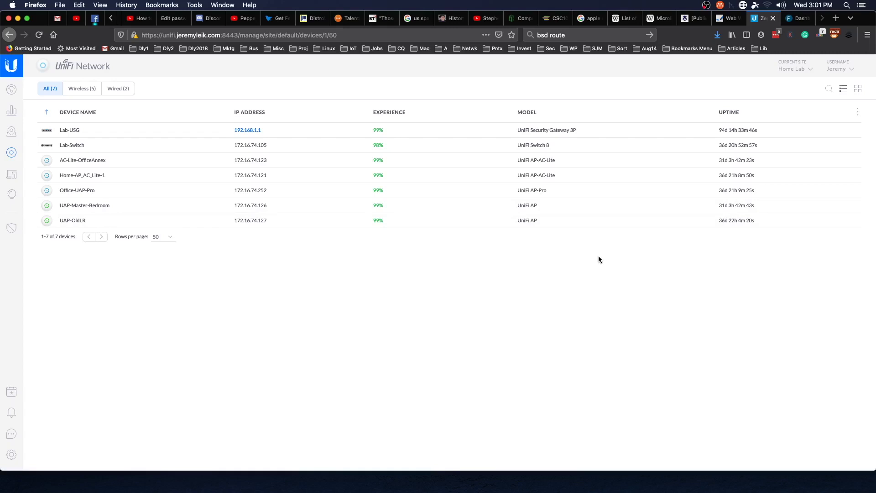
Switch to VirtualBox, enable network boot for the Mint_19.1_Cinnamon virtual machine and move Network first in its boot order
{"action": "left_click", "coordinate": [17, 18]}
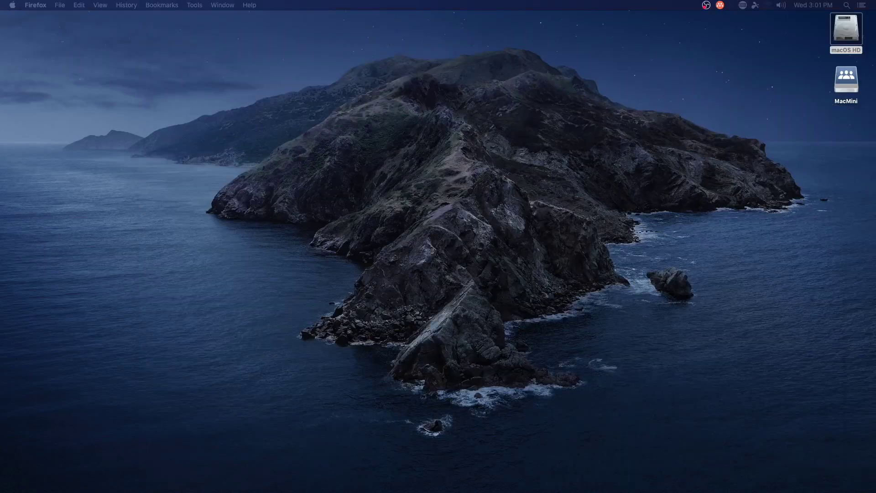
{"action": "left_click", "coordinate": [671, 484]}
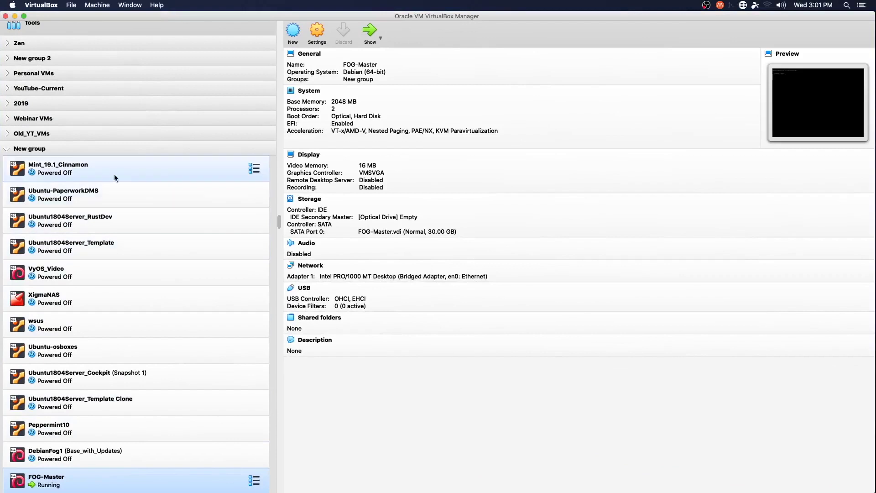
{"action": "left_click", "coordinate": [42, 175]}
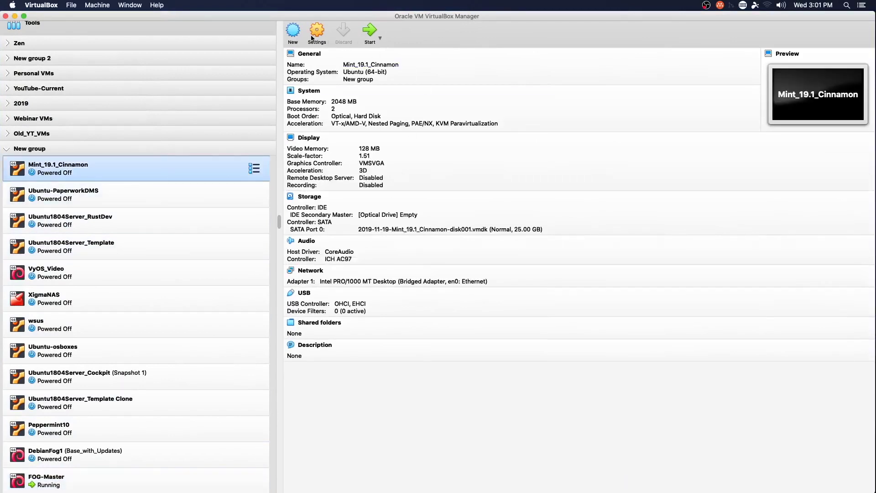
{"action": "left_click", "coordinate": [312, 38]}
{"action": "left_click", "coordinate": [327, 140]}
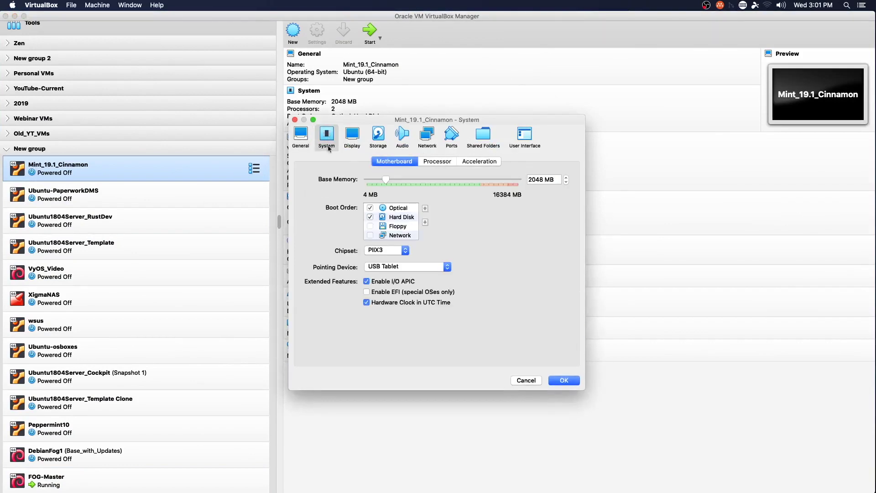
{"action": "left_click", "coordinate": [371, 236]}
{"action": "left_click", "coordinate": [370, 235]}
{"action": "left_click", "coordinate": [425, 209]}
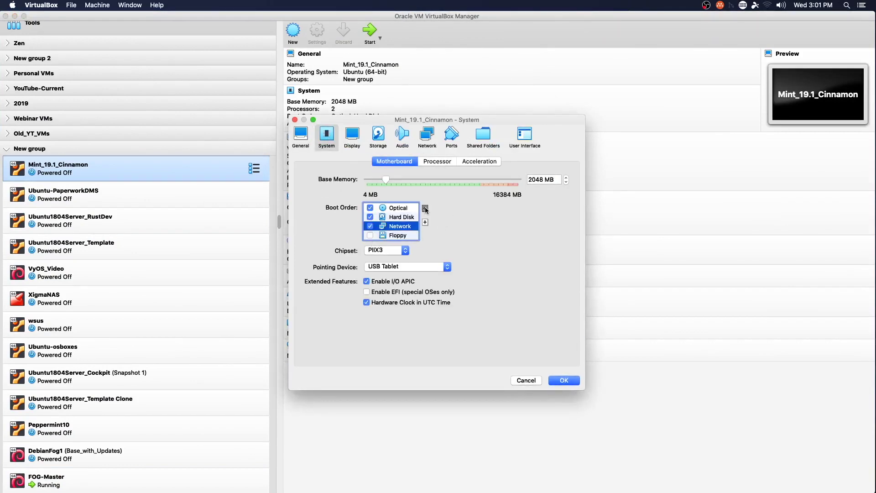
{"action": "left_click", "coordinate": [426, 209]}
{"action": "left_click", "coordinate": [426, 209]}
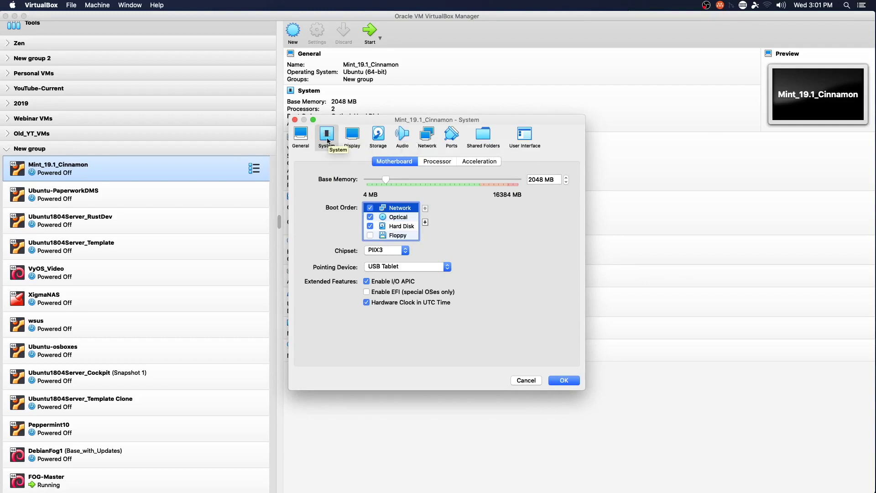
{"action": "left_click", "coordinate": [566, 382]}
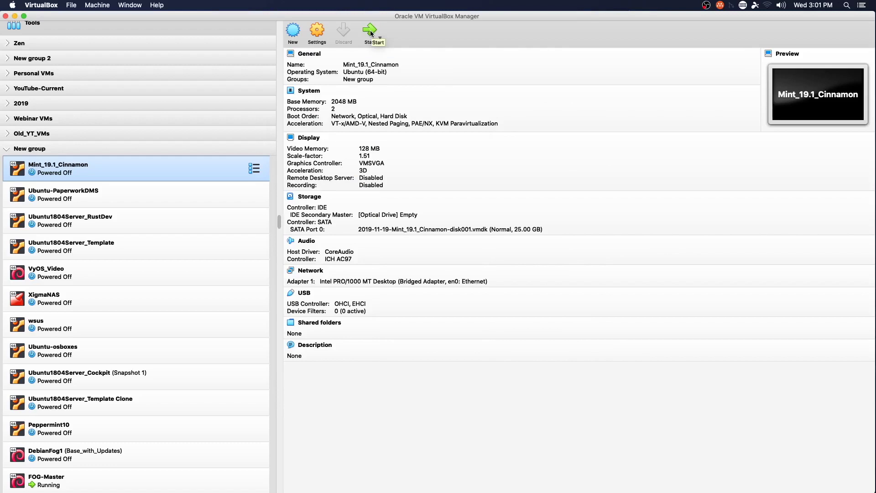
Start the Mint_19.1_Cinnamon machine in scaled mode and run Perform Full Host Registration and Inventory from the FOG boot menu
{"action": "left_click", "coordinate": [370, 31]}
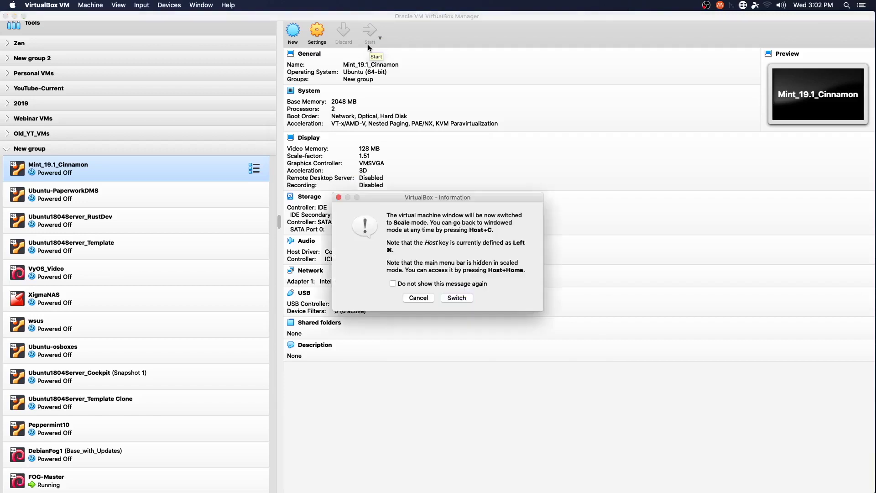
{"action": "left_click", "coordinate": [457, 298]}
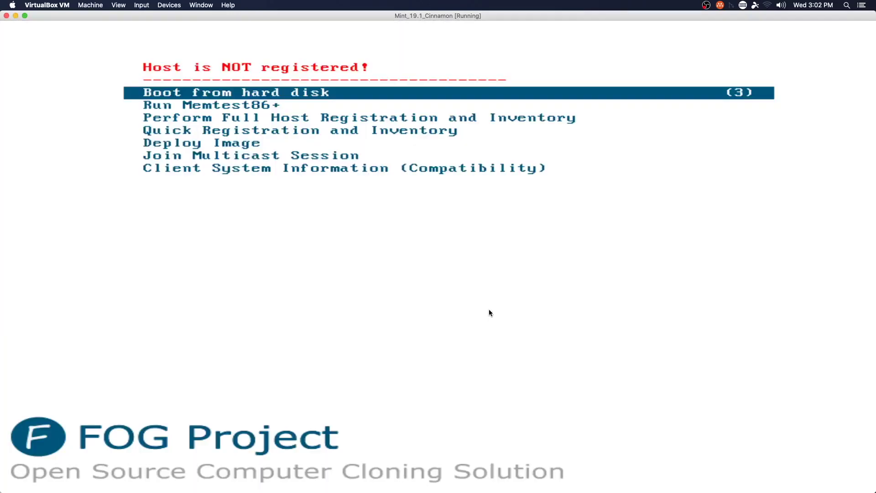
{"action": "key", "text": "Down"}
{"action": "key", "text": "Down"}
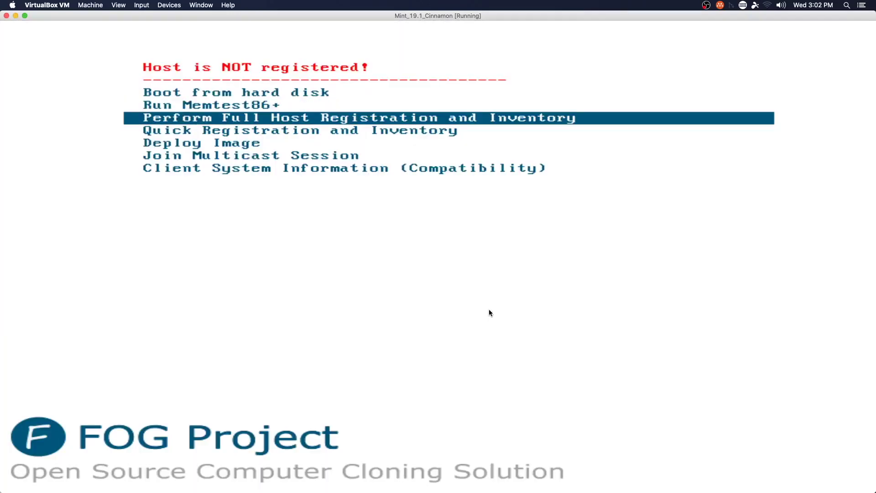
{"action": "key", "text": "Up"}
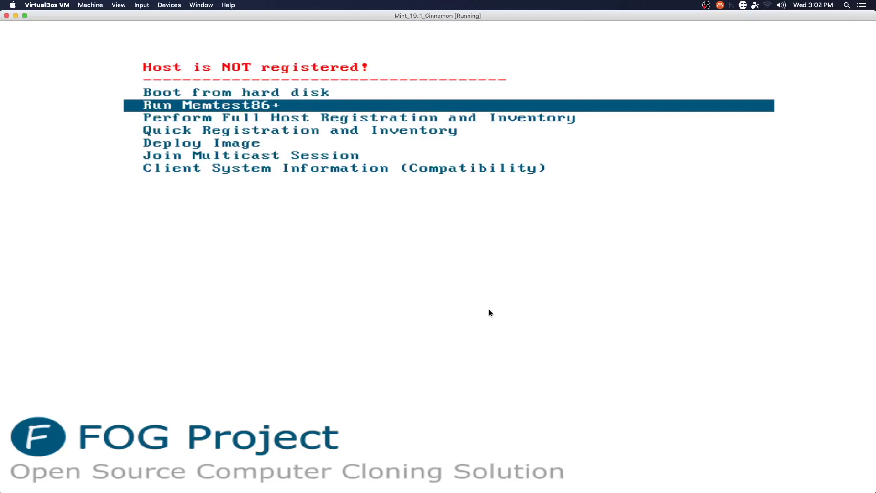
{"action": "key", "text": "Up"}
{"action": "key", "text": "Down"}
{"action": "key", "text": "Down"}
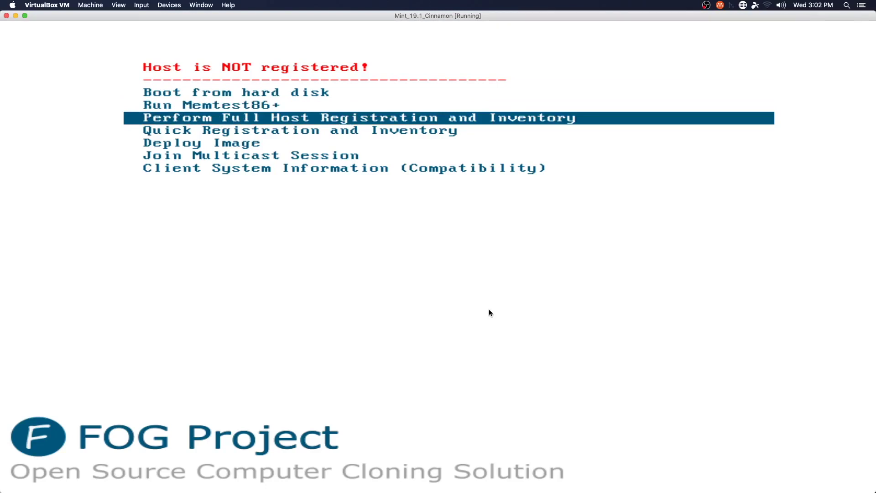
{"action": "key", "text": "Return"}
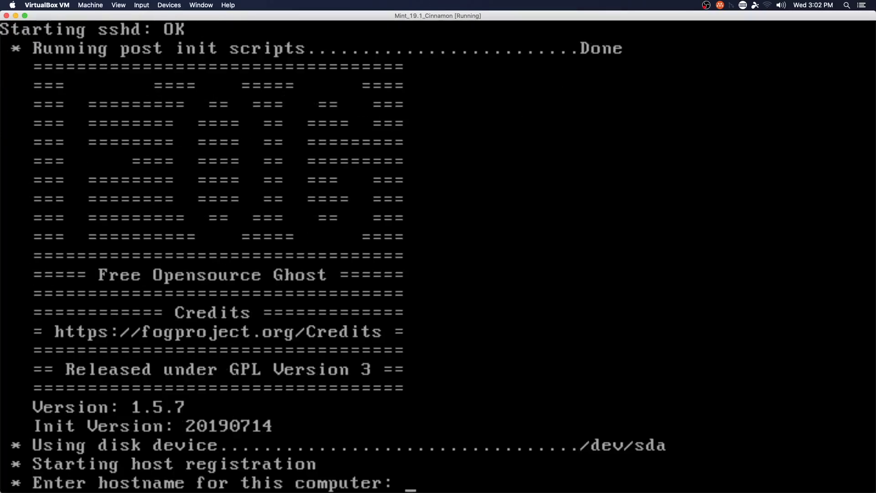
Enter MintCin1910 as the hostname for the computer being registered
{"action": "type", "text": "MintCin"}
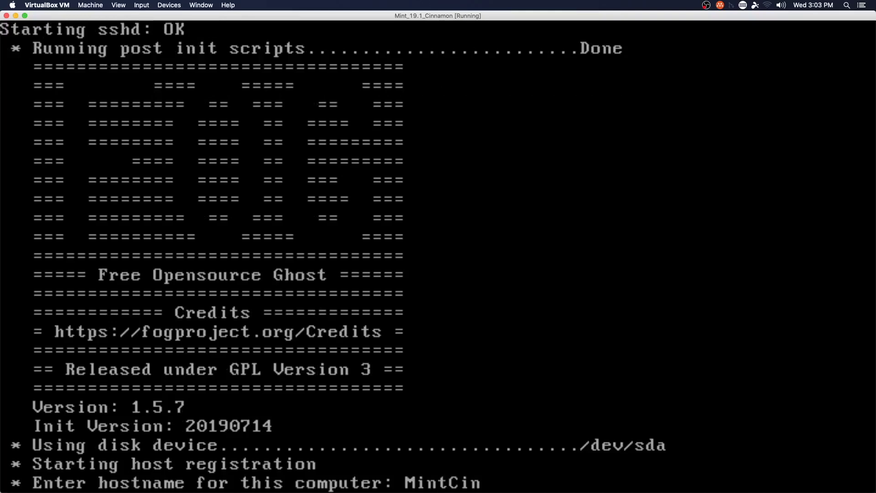
{"action": "type", "text": "1910"}
{"action": "key", "text": "Return"}
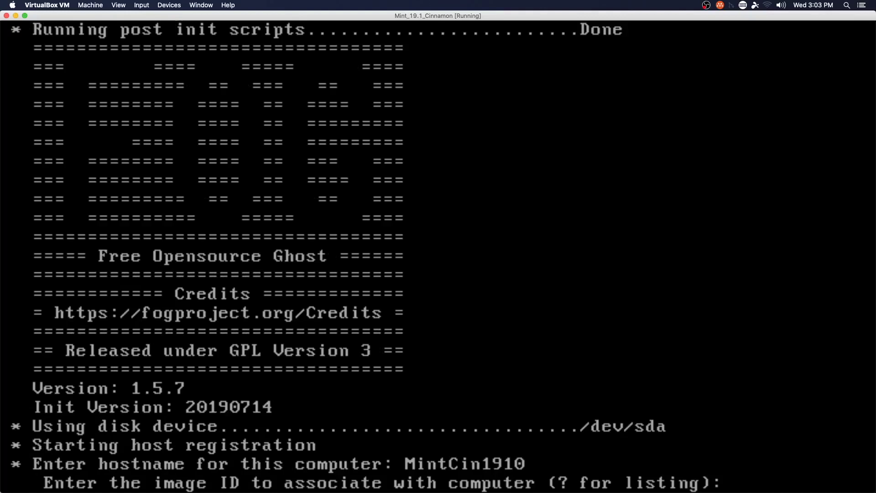
Leave the image ID, primary user and both other tags blank, and accept the default No for groups, snapins, product key and domain
{"action": "key", "text": "Return"}
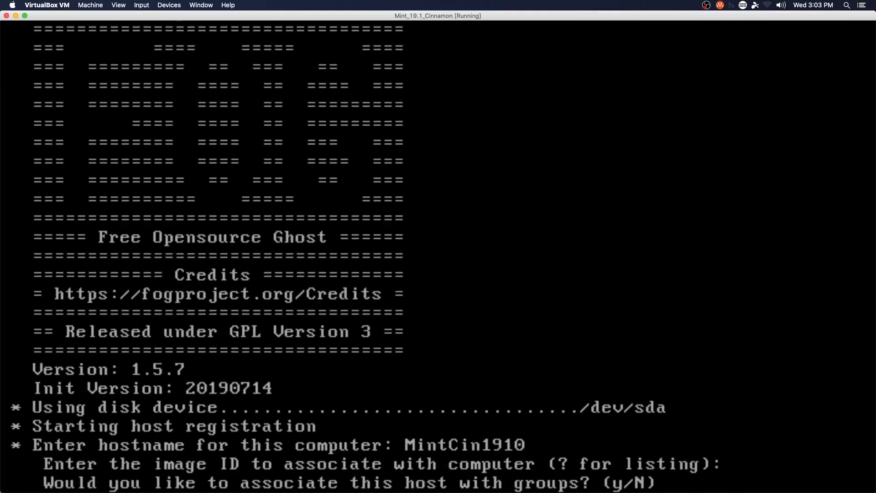
{"action": "key", "text": "Return"}
{"action": "key", "text": "Return"}
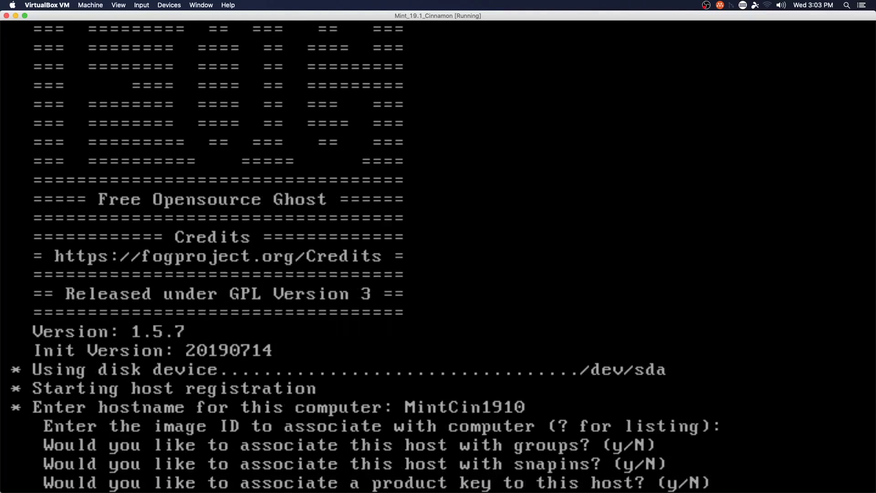
{"action": "key", "text": "Return"}
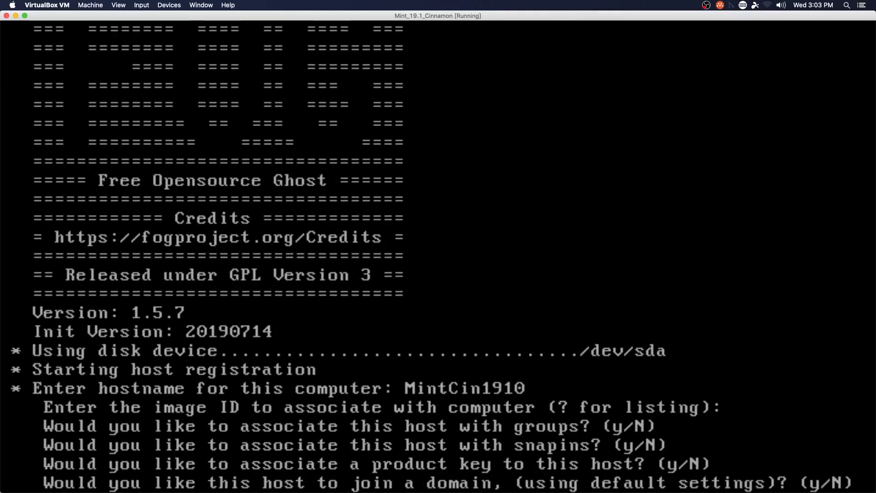
{"action": "key", "text": "Return"}
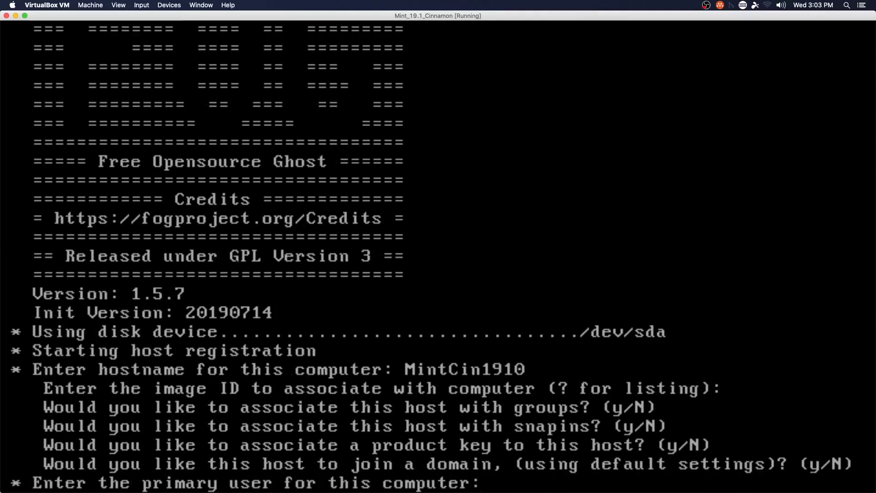
{"action": "key", "text": "Return"}
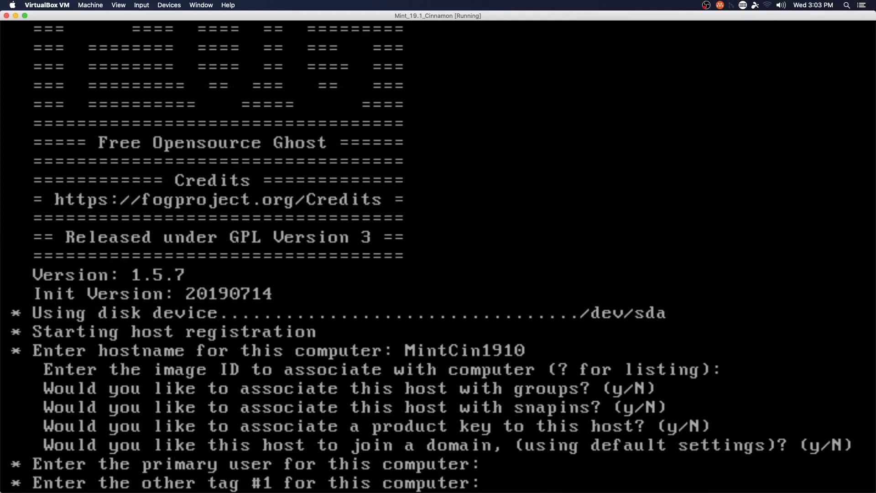
{"action": "key", "text": "Return"}
{"action": "key", "text": "Return"}
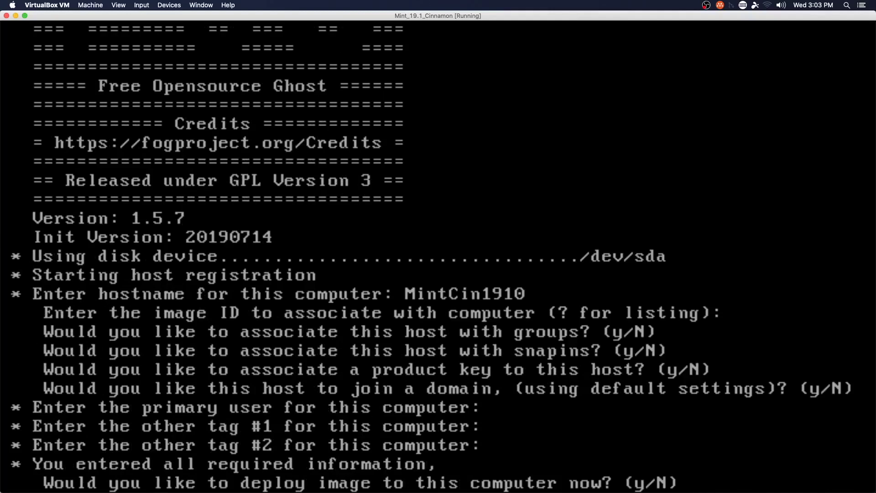
Accept the default No for deploying an image now, and power off the Mint_19.1_Cinnamon machine once it reboots
{"action": "key", "text": "Return"}
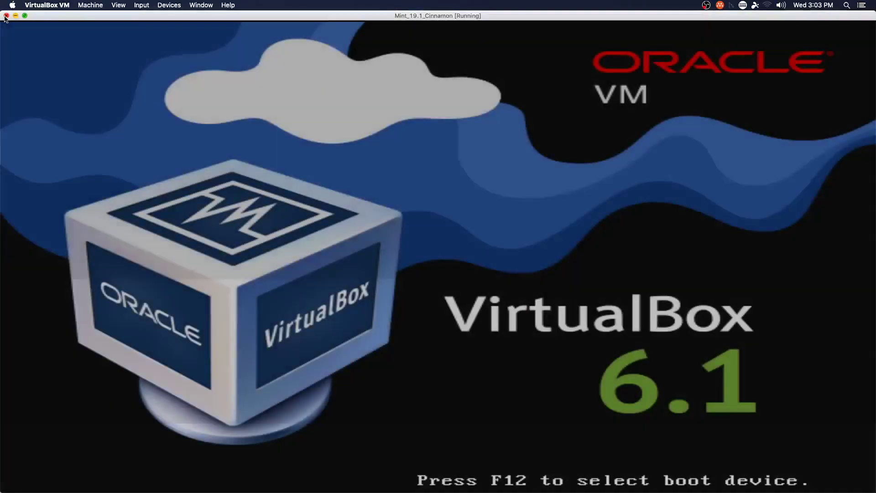
{"action": "left_click", "coordinate": [6, 16]}
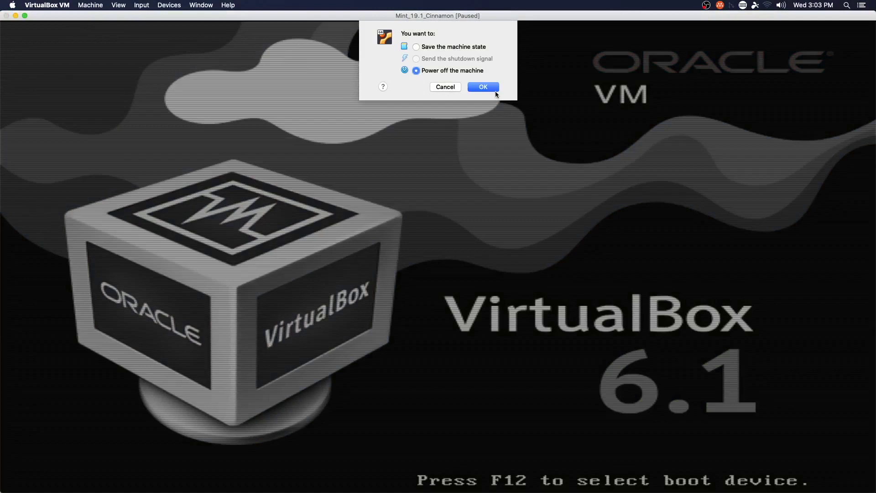
{"action": "left_click", "coordinate": [494, 89]}
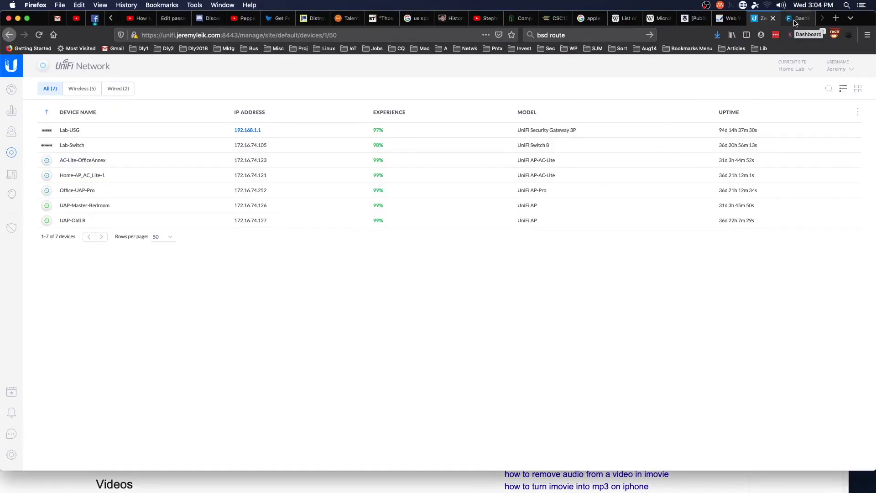
Switch to the FOG dashboard in Firefox, reload it and list all hosts to check the new registration
{"action": "left_click", "coordinate": [798, 18]}
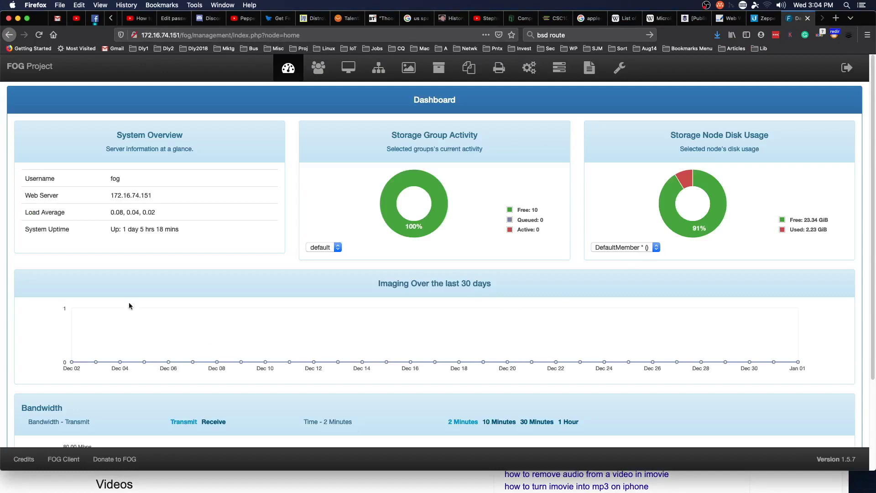
{"action": "left_click", "coordinate": [39, 35]}
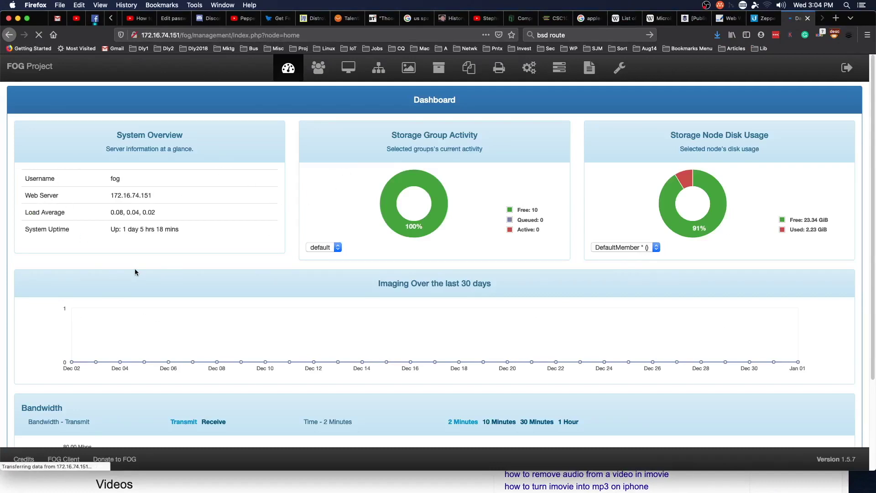
{"action": "scroll", "coordinate": [187, 366], "scroll_direction": "down", "scroll_amount": 3}
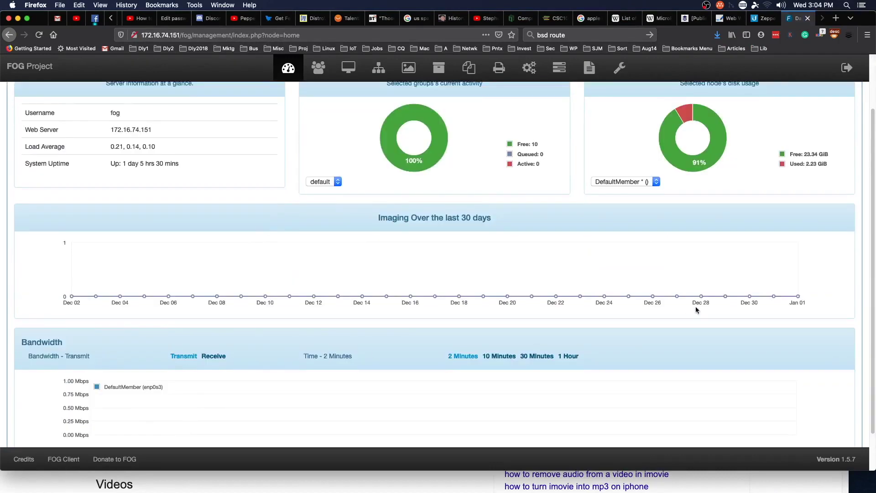
{"action": "scroll", "coordinate": [470, 273], "scroll_direction": "up", "scroll_amount": 3}
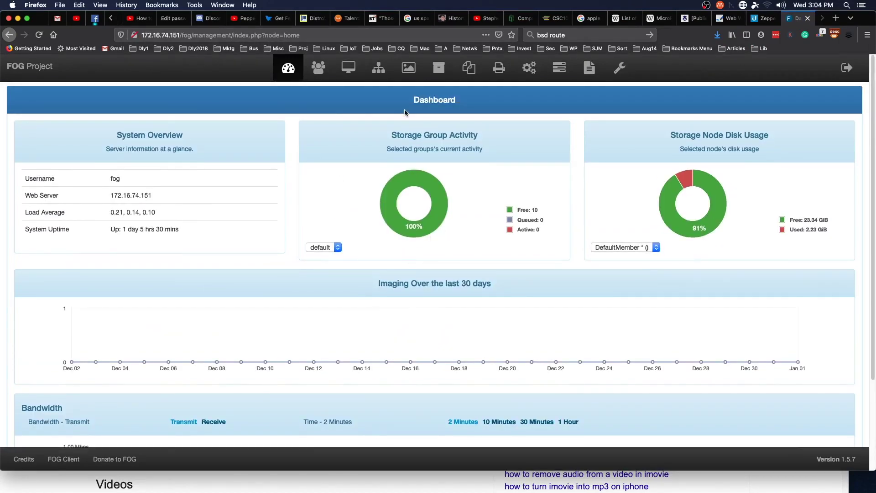
{"action": "left_click", "coordinate": [348, 68]}
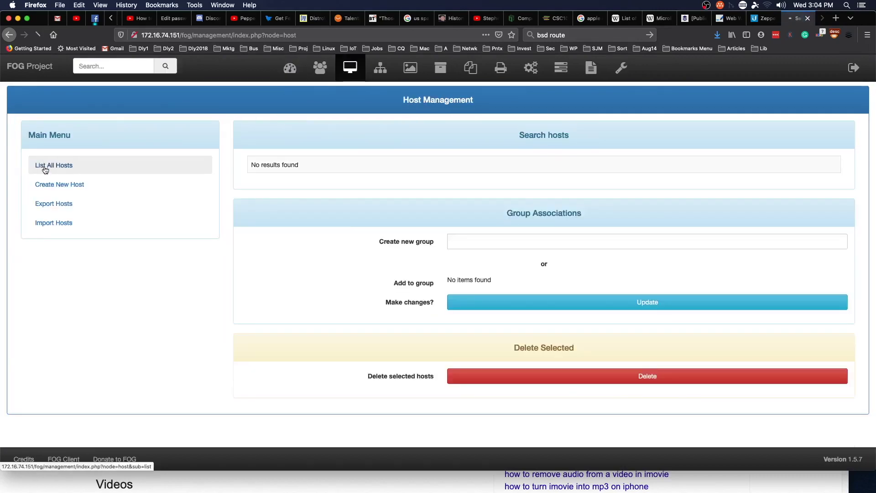
{"action": "left_click", "coordinate": [45, 168]}
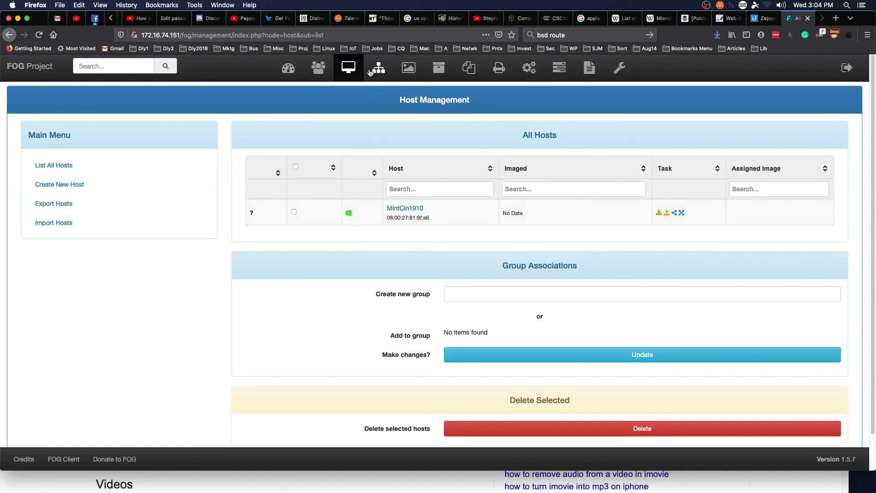
Start a new image in FOG's image management and name it MintCin1910
{"action": "left_click", "coordinate": [409, 67]}
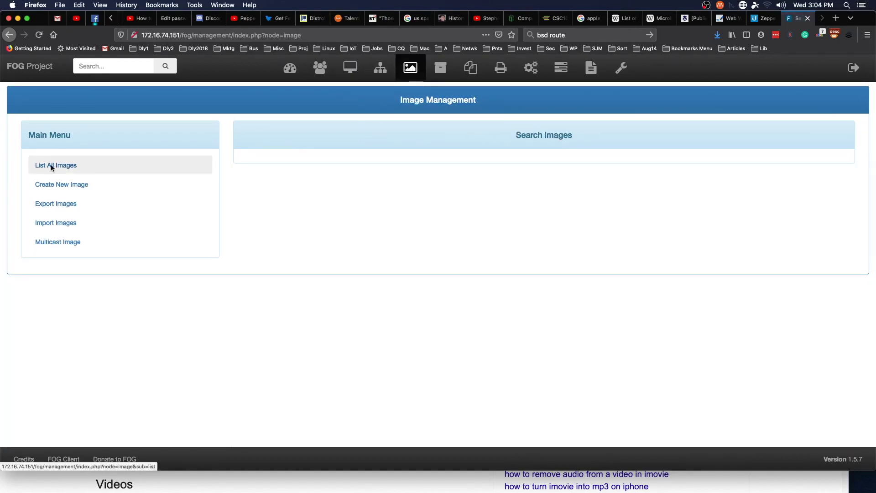
{"action": "left_click", "coordinate": [49, 186]}
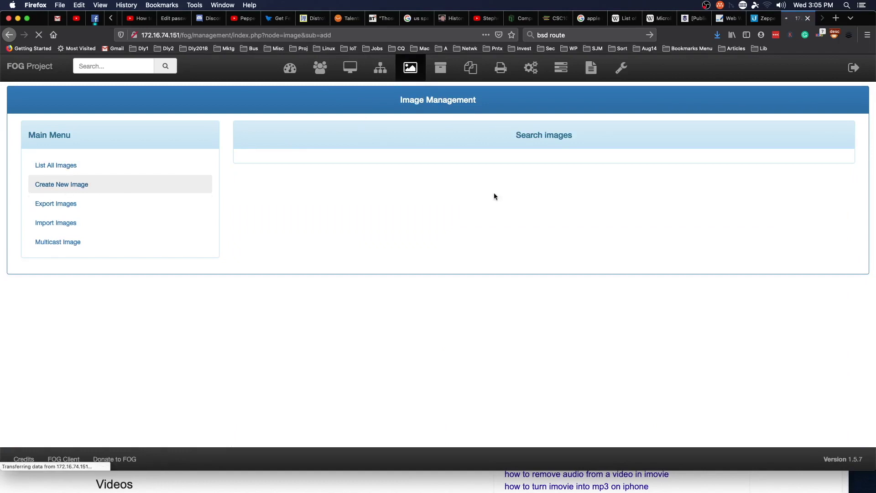
{"action": "left_click", "coordinate": [493, 165]}
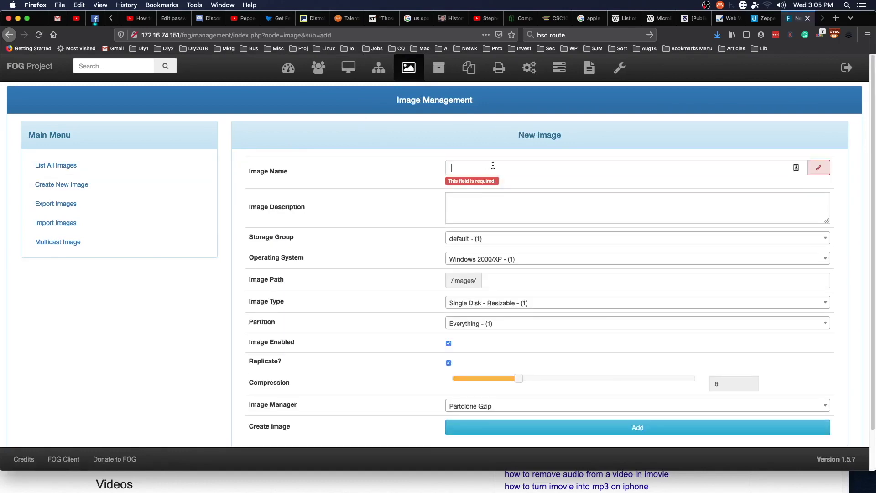
{"action": "type", "text": "Min"}
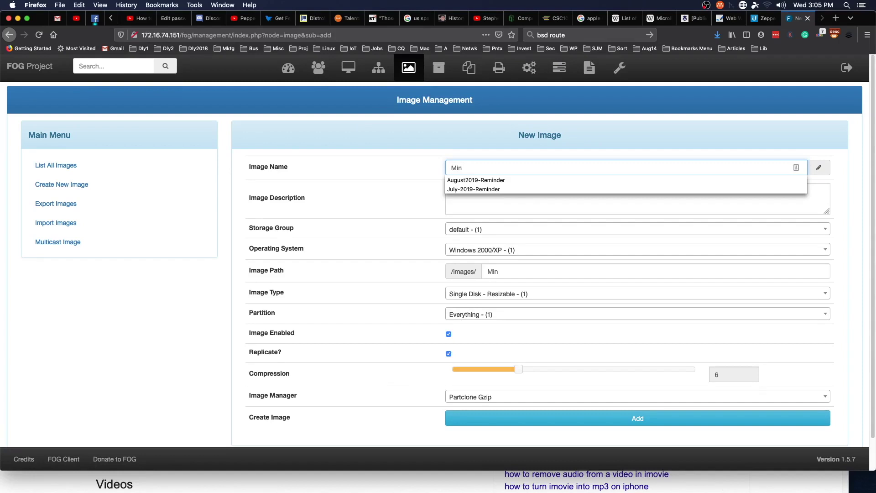
{"action": "type", "text": "tCin1910"}
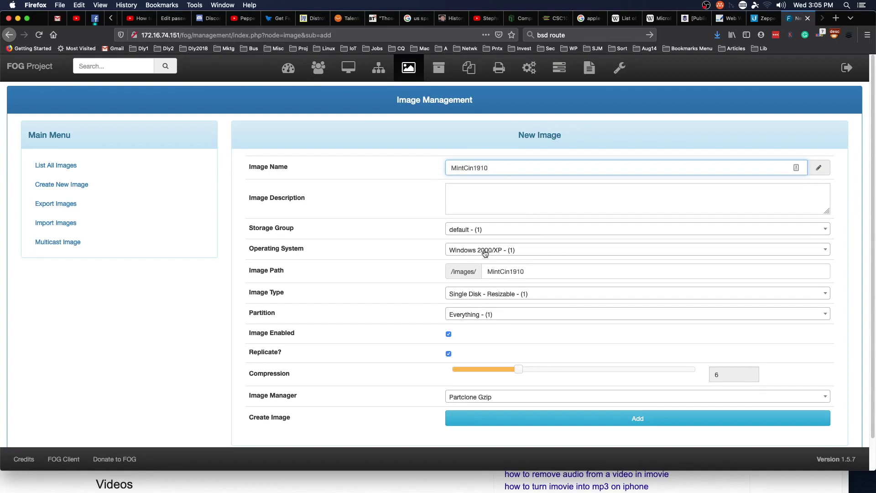
Set the new image's operating system to Linux and its type to Multiple Partition Image - Single Disk (Not Resizable)
{"action": "left_click", "coordinate": [557, 250]}
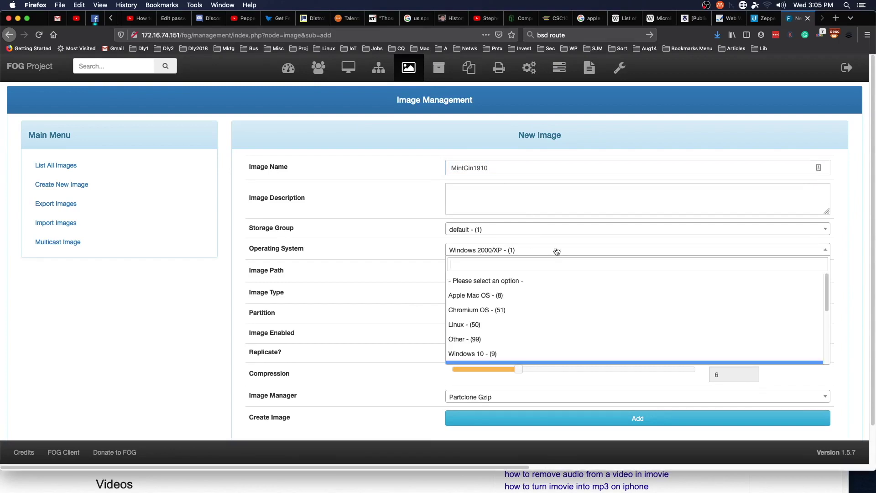
{"action": "left_click", "coordinate": [462, 325]}
{"action": "left_click", "coordinate": [505, 296]}
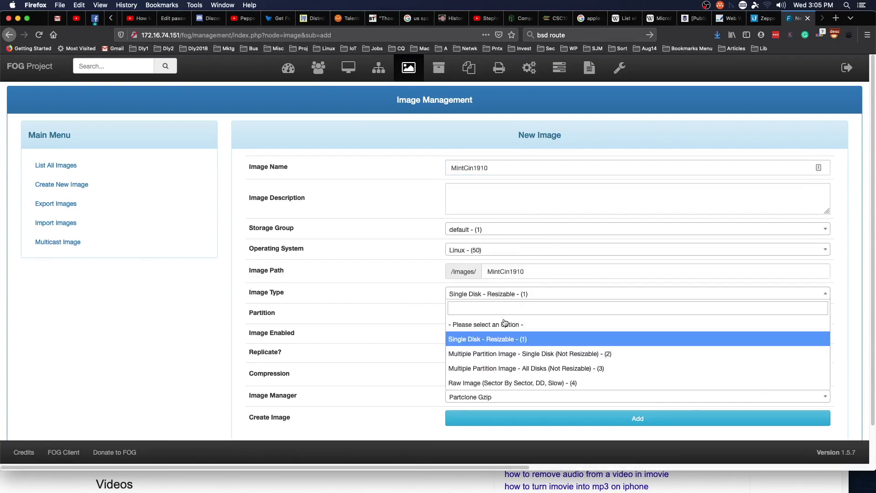
{"action": "left_click", "coordinate": [460, 355]}
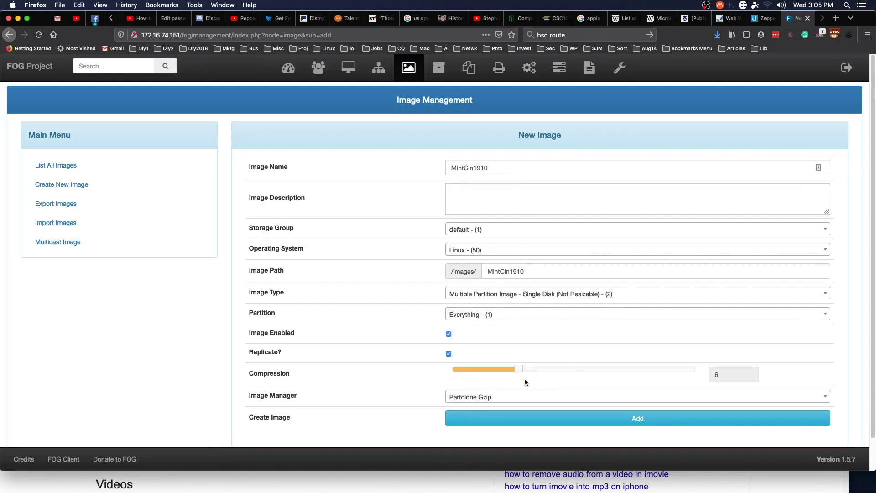
Review the image manager options, keep Partclone Gzip and add the new image
{"action": "scroll", "coordinate": [456, 373], "scroll_direction": "down", "scroll_amount": 2}
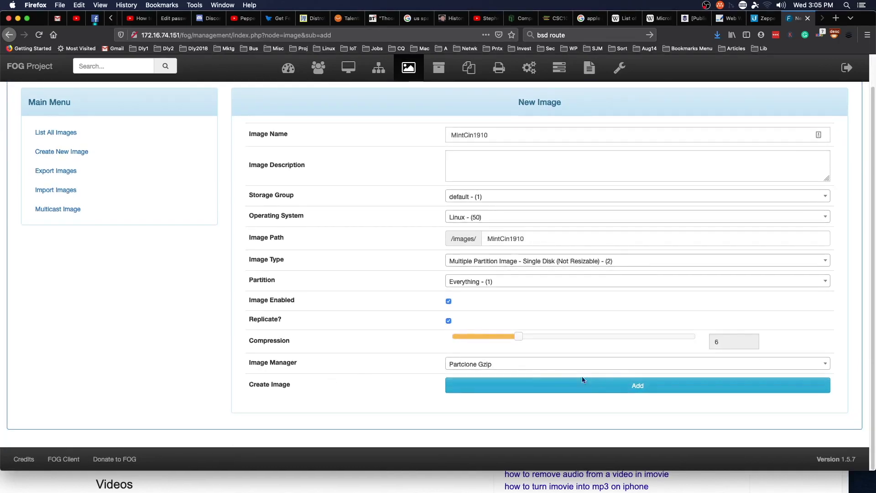
{"action": "left_click", "coordinate": [543, 367]}
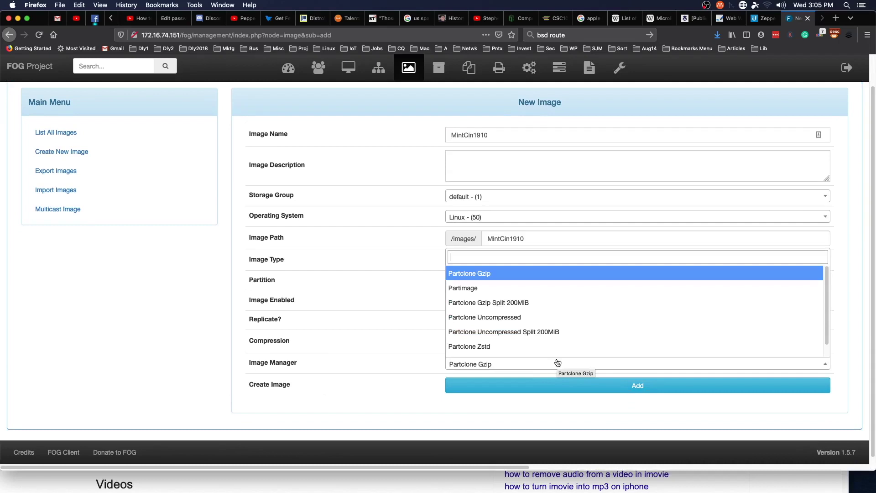
{"action": "scroll", "coordinate": [655, 317], "scroll_direction": "down", "scroll_amount": 2}
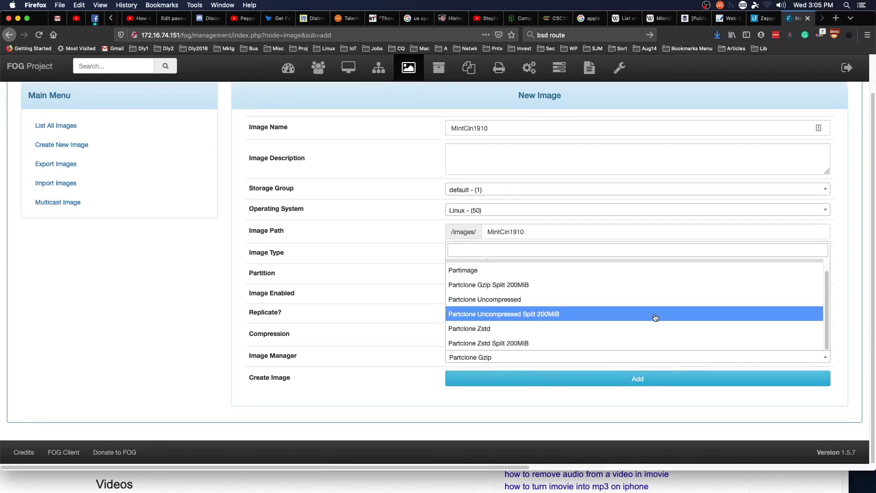
{"action": "scroll", "coordinate": [593, 316], "scroll_direction": "up", "scroll_amount": 3}
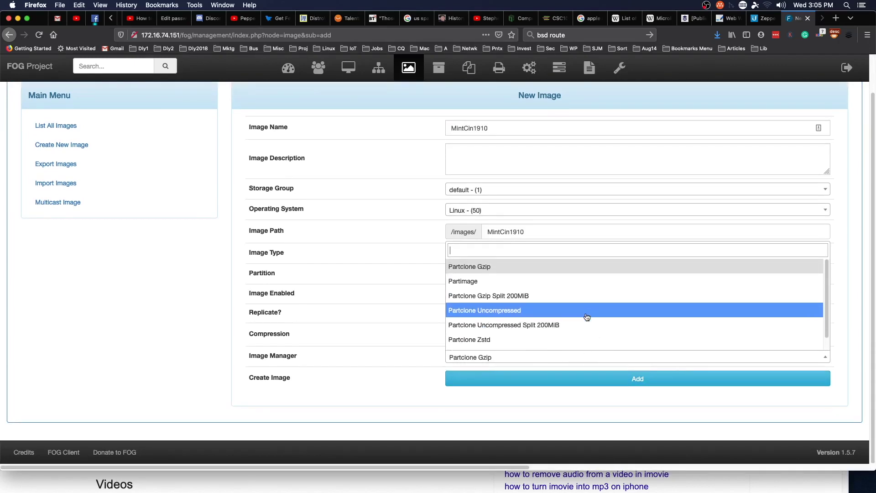
{"action": "left_click", "coordinate": [385, 427]}
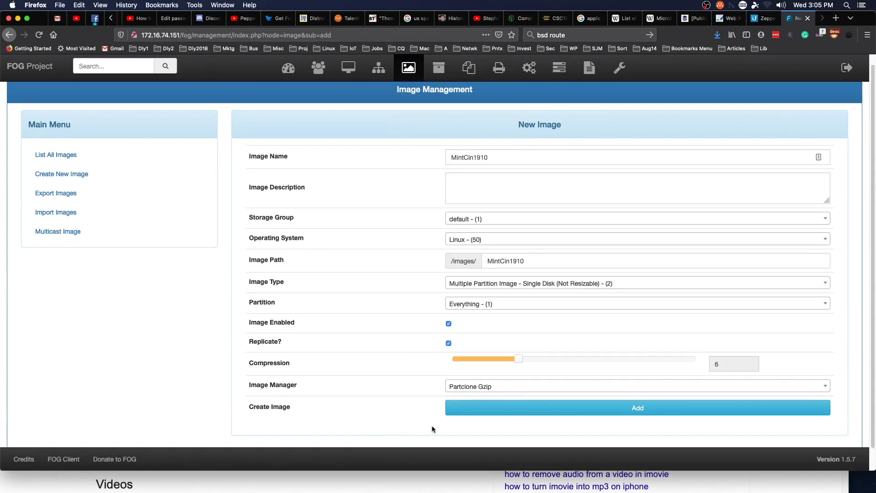
{"action": "left_click", "coordinate": [600, 408]}
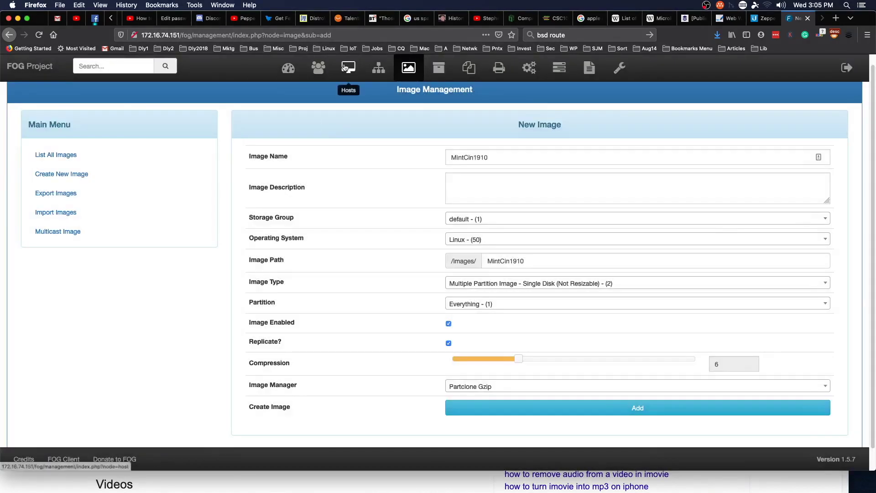
Open the MintCin1910 host from the list of all hosts, assign it the MintCin1910 image and save the update
{"action": "left_click", "coordinate": [346, 67]}
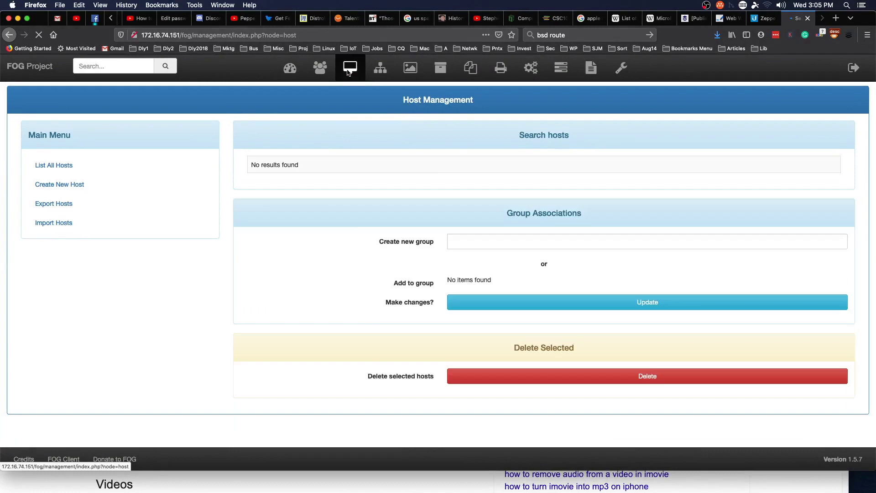
{"action": "left_click", "coordinate": [62, 169]}
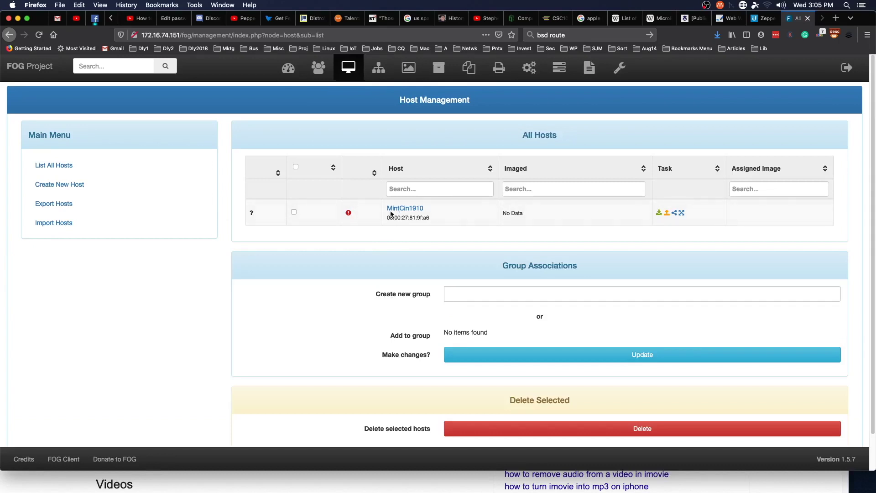
{"action": "left_click", "coordinate": [412, 212]}
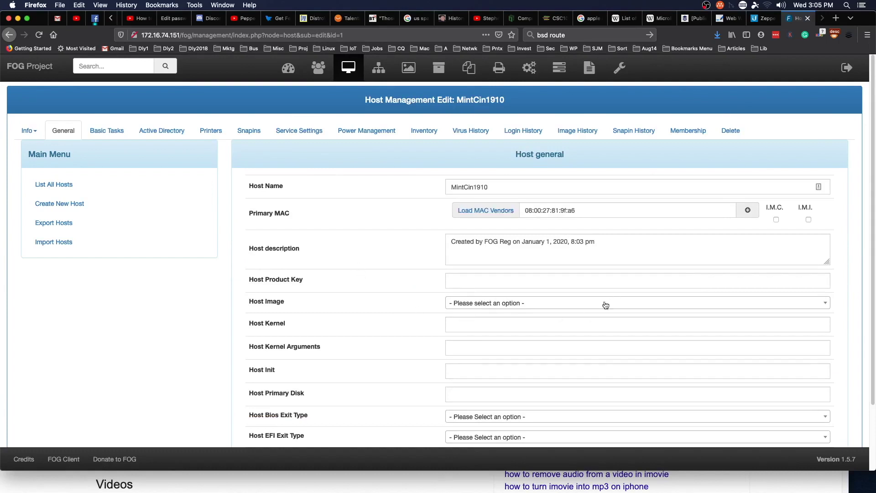
{"action": "left_click", "coordinate": [589, 304]}
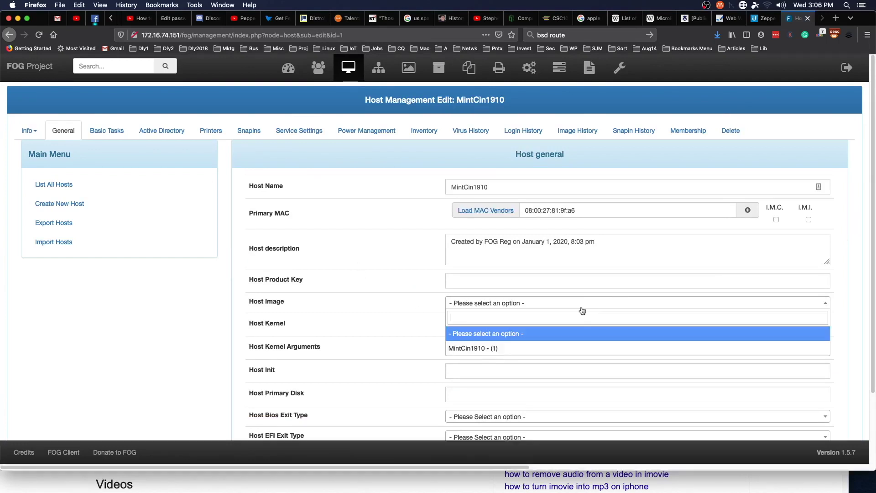
{"action": "left_click", "coordinate": [463, 349]}
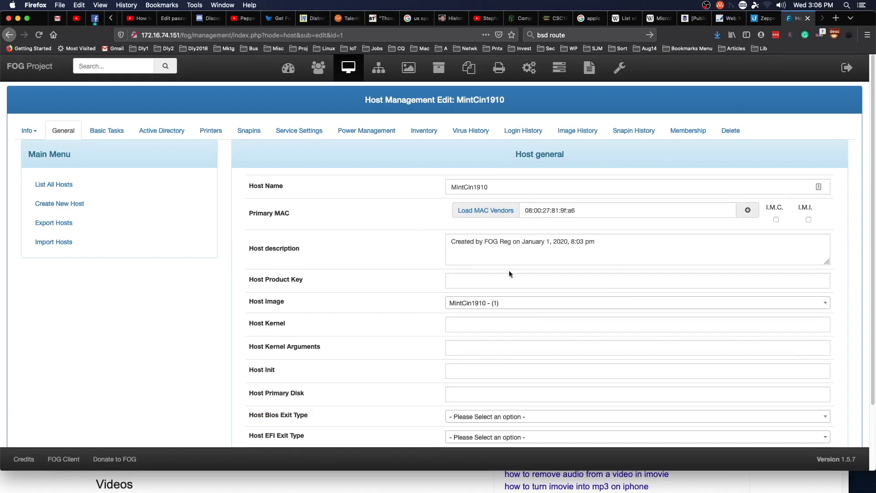
{"action": "scroll", "coordinate": [457, 319], "scroll_direction": "down", "scroll_amount": 3}
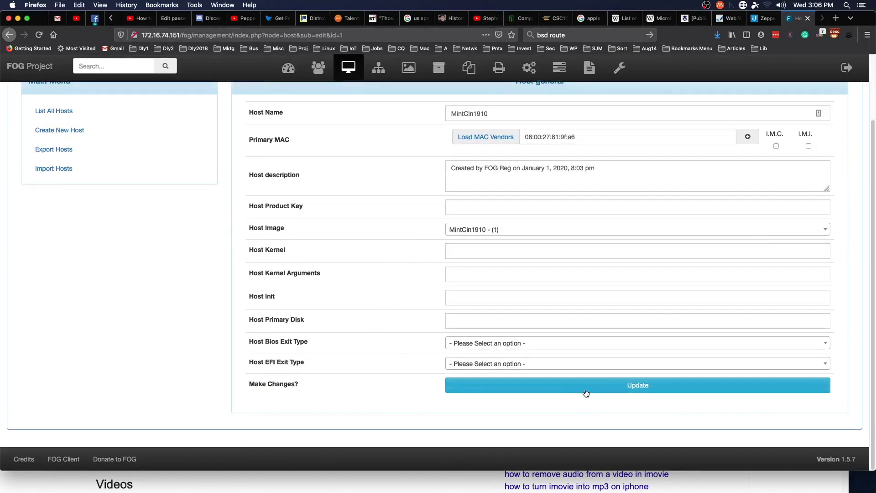
{"action": "left_click", "coordinate": [563, 390]}
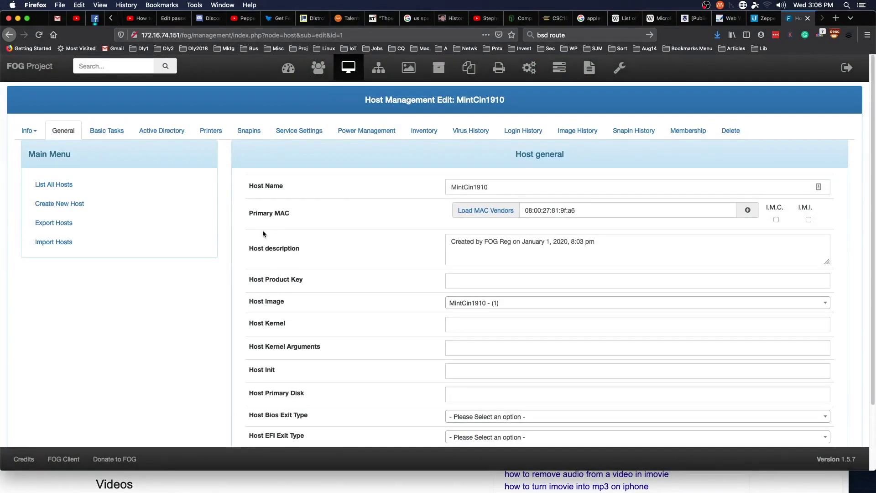
Open a capture task for the MintCin1910 host from the host list and return to the dashboard
{"action": "left_click", "coordinate": [43, 187]}
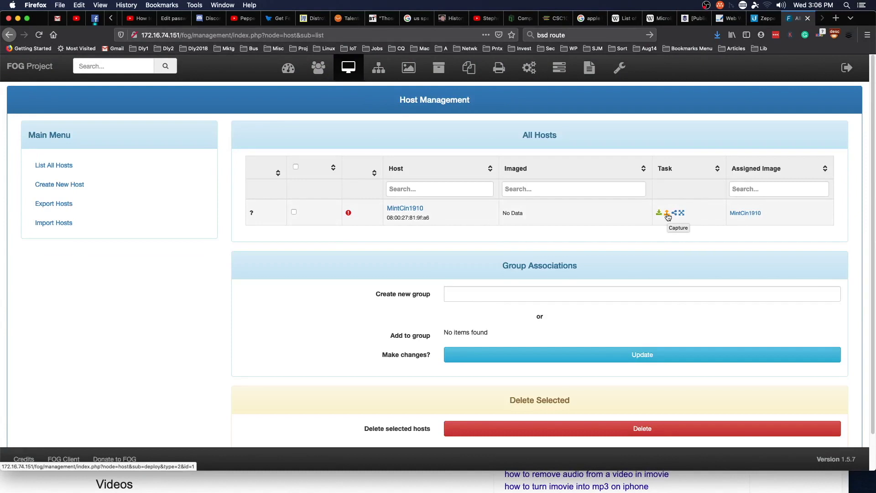
{"action": "left_click", "coordinate": [667, 214]}
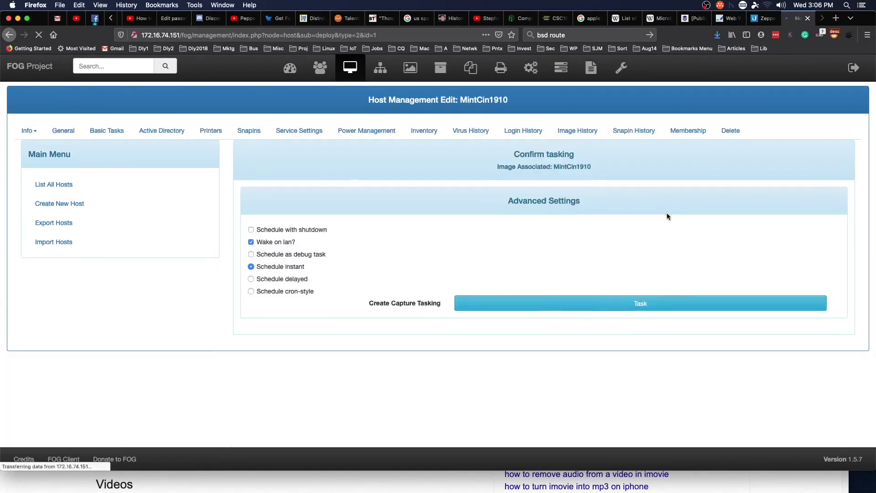
{"action": "left_click", "coordinate": [291, 71]}
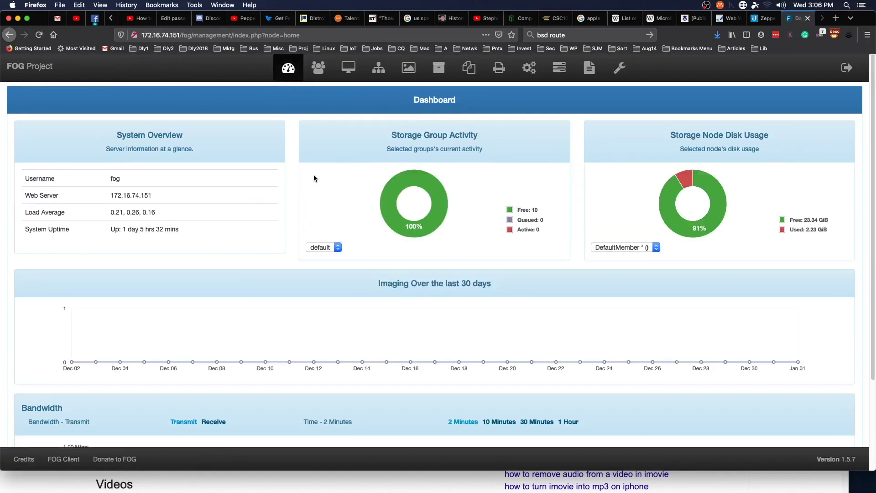
Switch back to VirtualBox and start the Mint_19.1_Cinnamon machine
{"action": "key", "text": "super+Tab"}
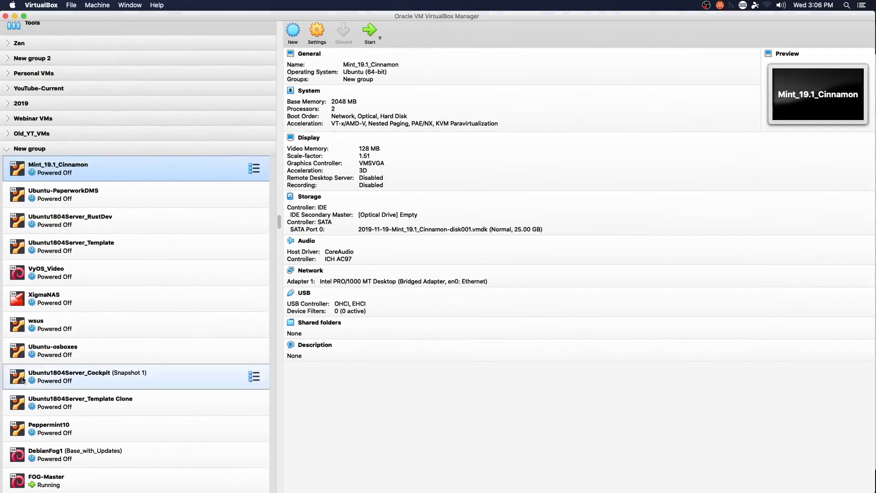
{"action": "left_click", "coordinate": [370, 31]}
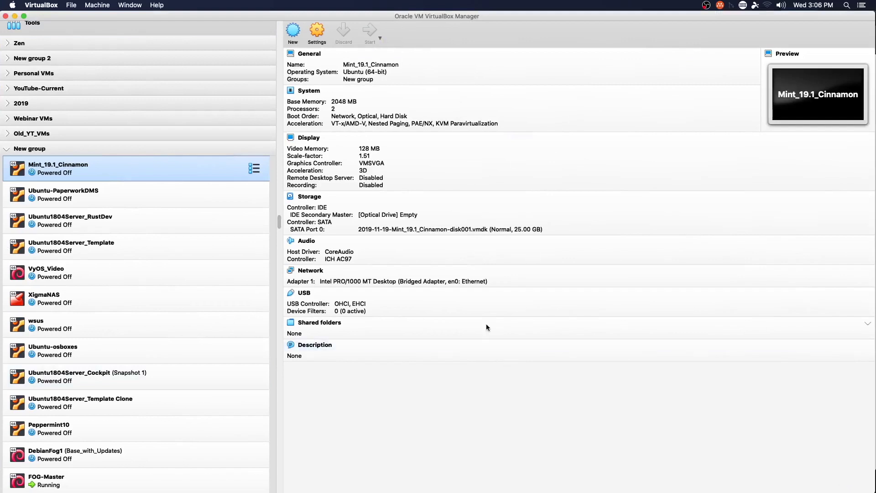
Let the Mint_19.1_Cinnamon machine capture the pointer and keyboard and bring it up over PXE to the FOG boot menu
{"action": "left_click", "coordinate": [455, 298]}
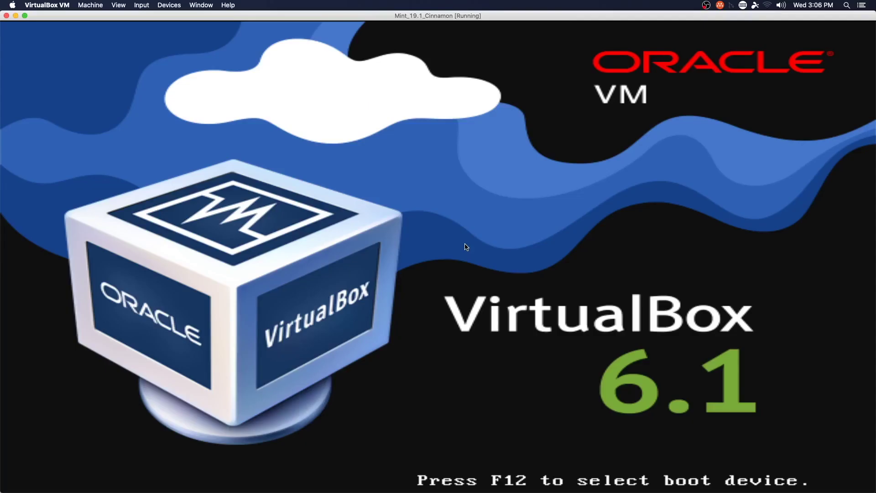
{"action": "left_click", "coordinate": [467, 248]}
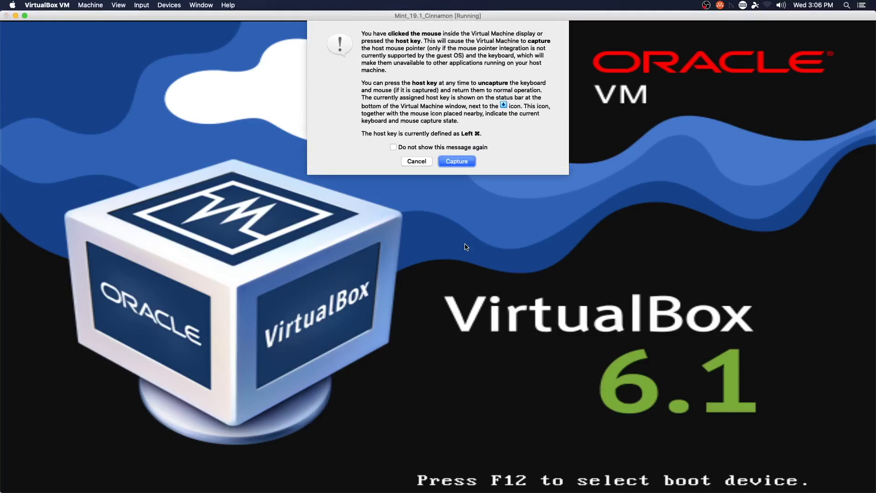
{"action": "left_click", "coordinate": [457, 162]}
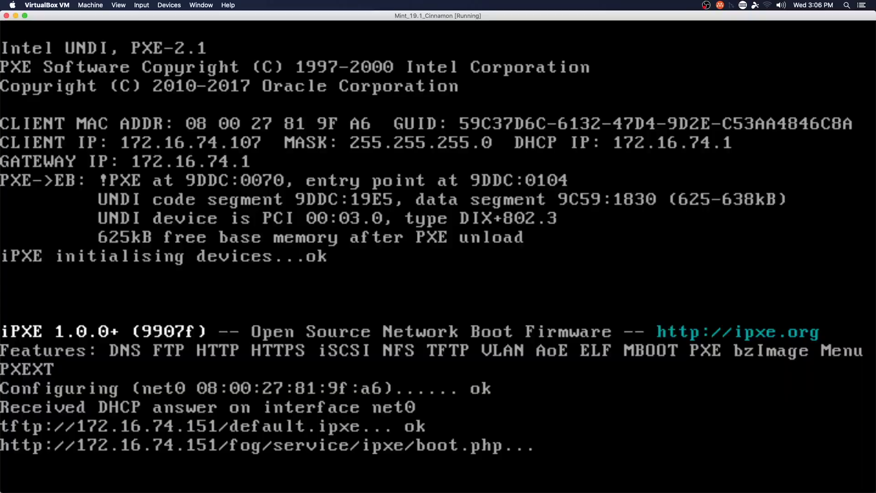
{"action": "key", "text": "Down"}
{"action": "key", "text": "Up"}
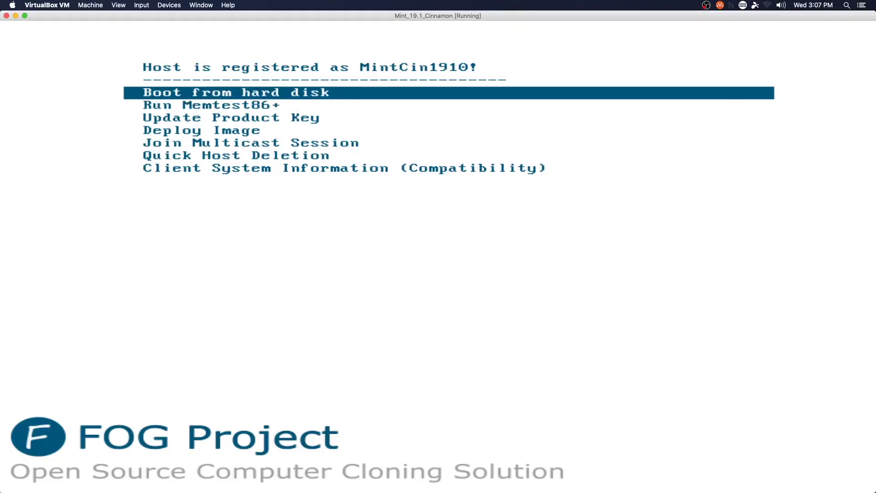
Look through the FOG boot menu options for the registered host, ending on Update Product Key, and shut the Mint machine down
{"action": "key", "text": "Down"}
{"action": "key", "text": "Down"}
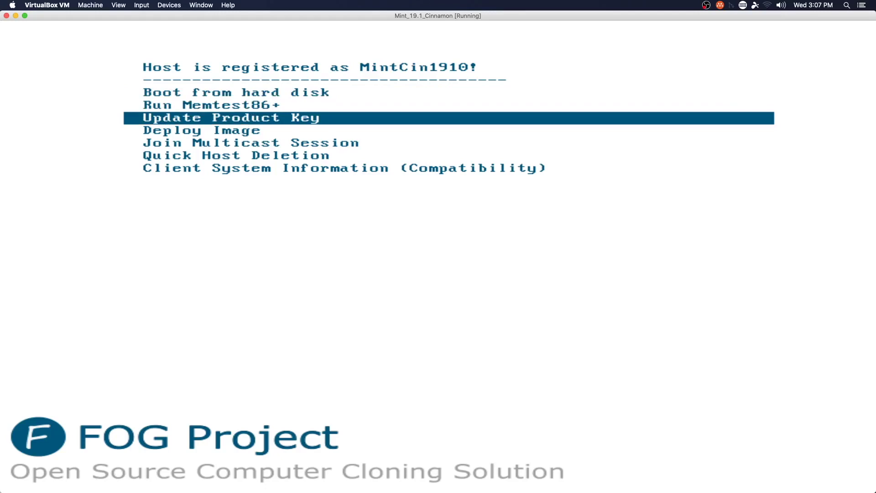
{"action": "key", "text": "Down"}
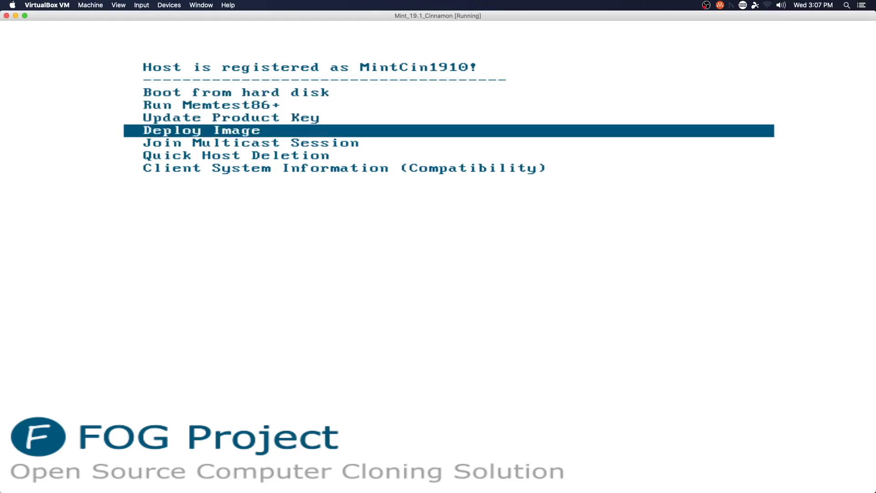
{"action": "key", "text": "Down"}
{"action": "key", "text": "Down"}
{"action": "key", "text": "Down"}
{"action": "key", "text": "Up"}
{"action": "key", "text": "Up"}
{"action": "key", "text": "Up"}
{"action": "key", "text": "Up"}
{"action": "key", "text": "Down"}
{"action": "key", "text": "Up"}
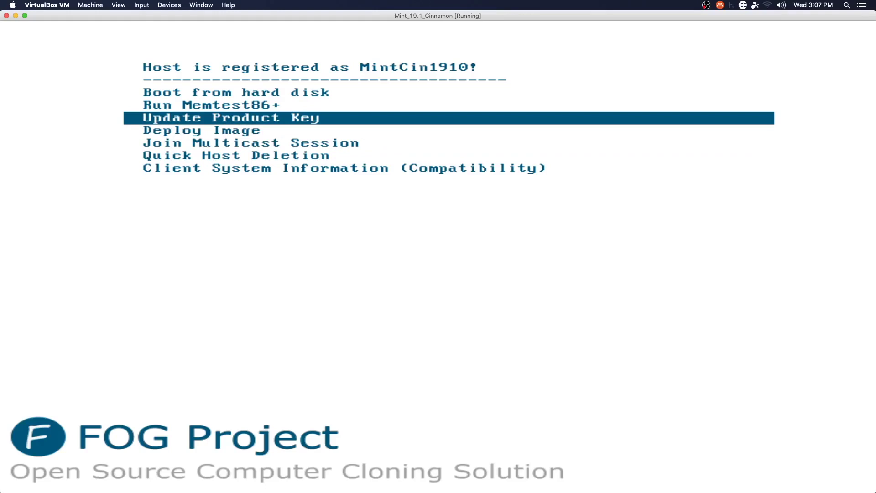
{"action": "key", "text": "super+q"}
{"action": "left_click", "coordinate": [483, 92]}
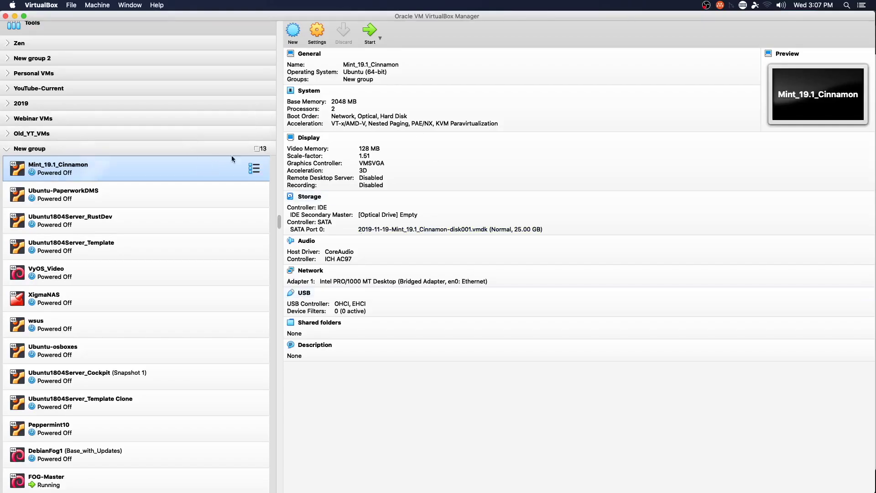
Switch to the FOG web interface in Firefox and open the MintCin1910 host from the list of all hosts
{"action": "key", "text": "super+Tab"}
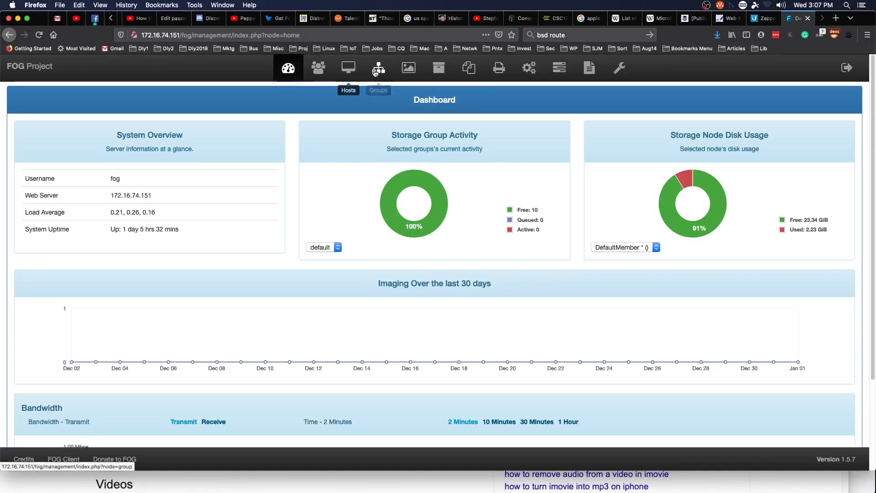
{"action": "left_click", "coordinate": [349, 71]}
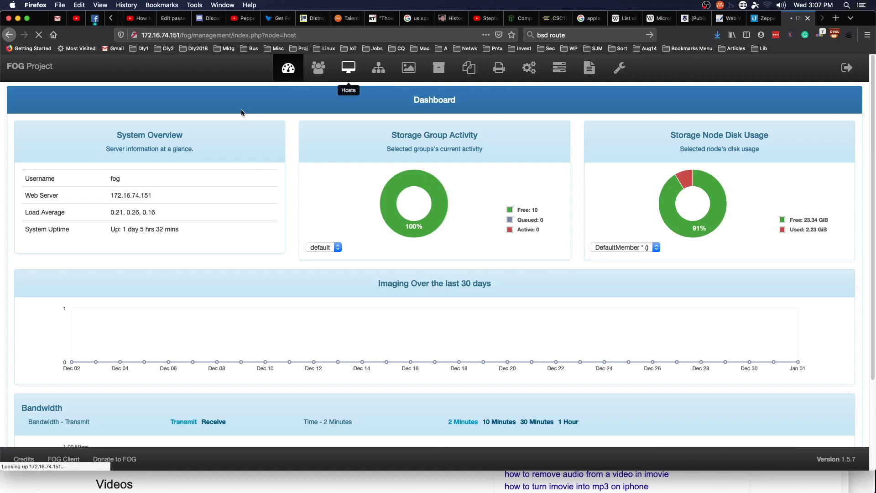
{"action": "left_click", "coordinate": [58, 166]}
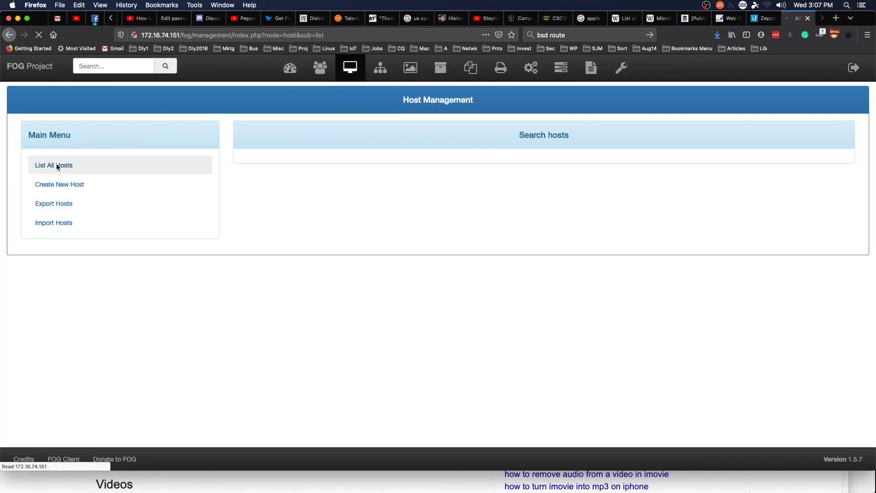
{"action": "left_click", "coordinate": [404, 209]}
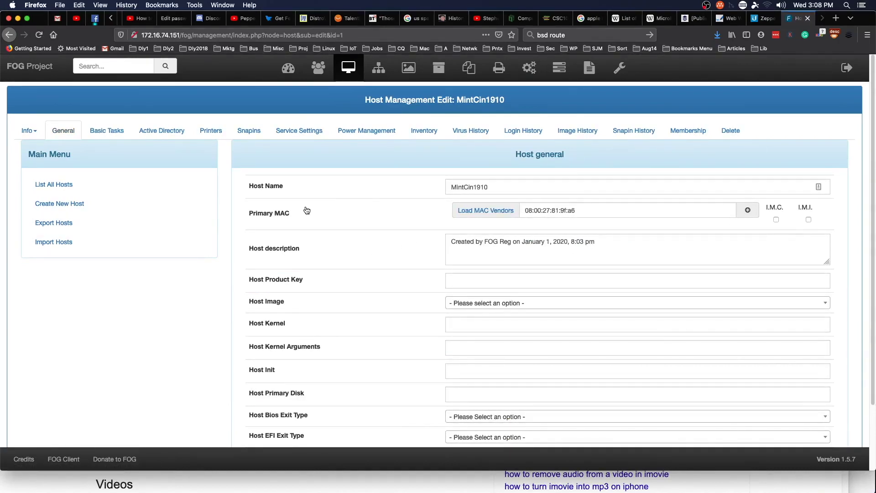
{"action": "key", "text": "super+Tab"}
{"action": "left_click", "coordinate": [369, 38]}
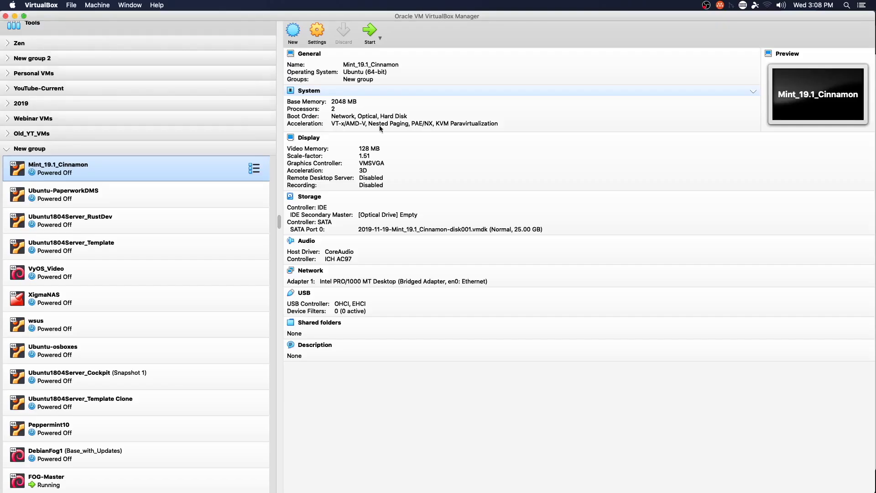
{"action": "key", "text": "super+Tab"}
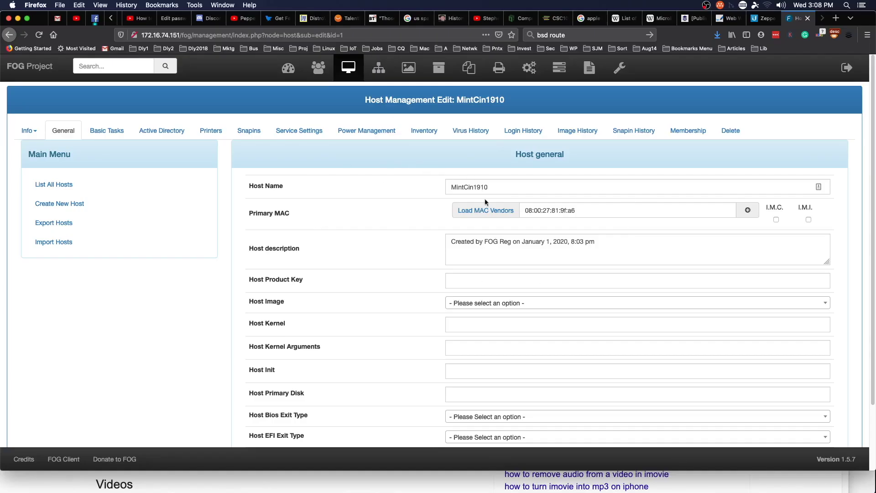
Try to create a capture task for the MintCin1910 host from the list of all hosts
{"action": "left_click", "coordinate": [348, 69]}
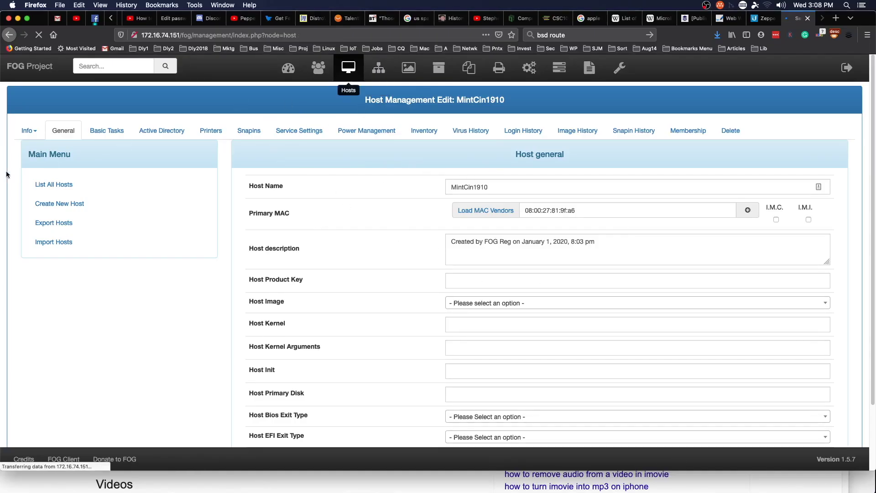
{"action": "left_click", "coordinate": [66, 165]}
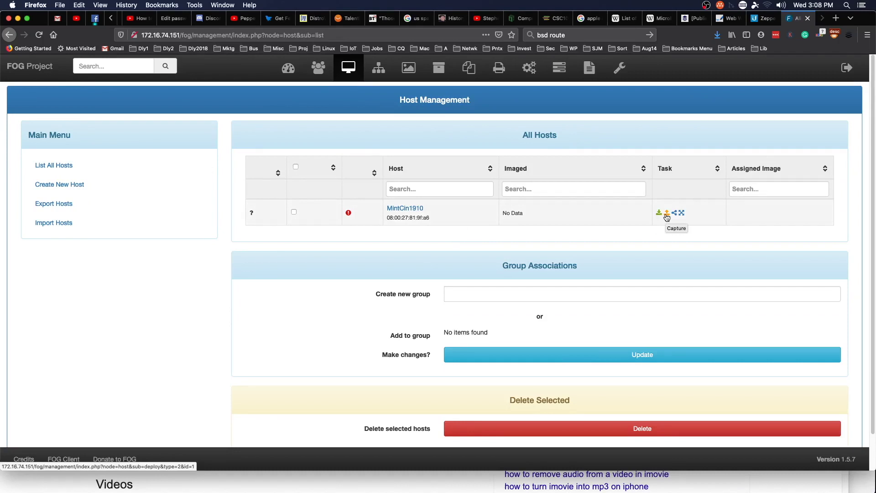
{"action": "left_click", "coordinate": [666, 214]}
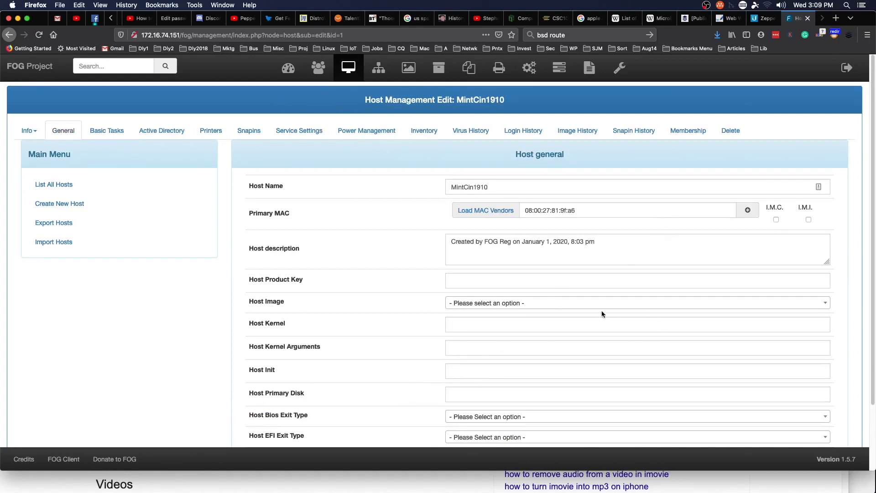
Assign the MintCin1910 image to the MintCin1910 host and save the update
{"action": "left_click", "coordinate": [544, 303]}
{"action": "left_click", "coordinate": [491, 350]}
{"action": "scroll", "coordinate": [386, 363], "scroll_direction": "down", "scroll_amount": 3}
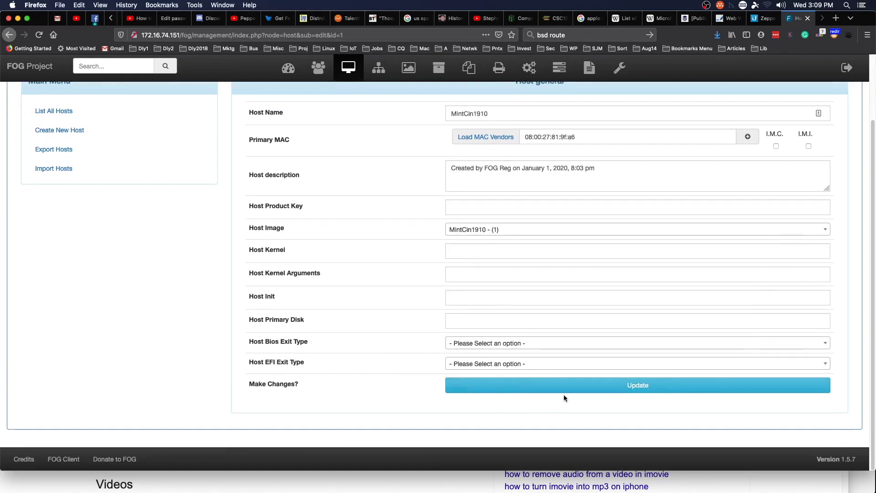
{"action": "left_click", "coordinate": [519, 391]}
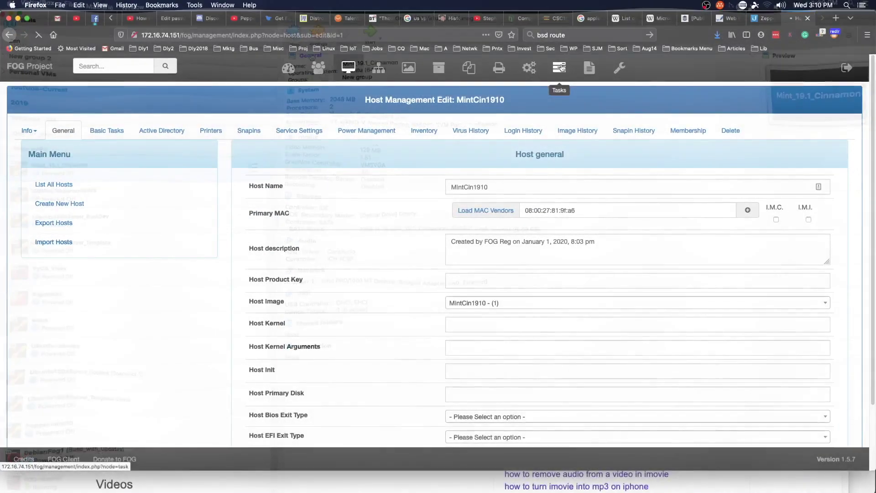
Create a capture task for the MintCin1910 host from the host list in Task Management and show the active tasks
{"action": "left_click", "coordinate": [559, 68]}
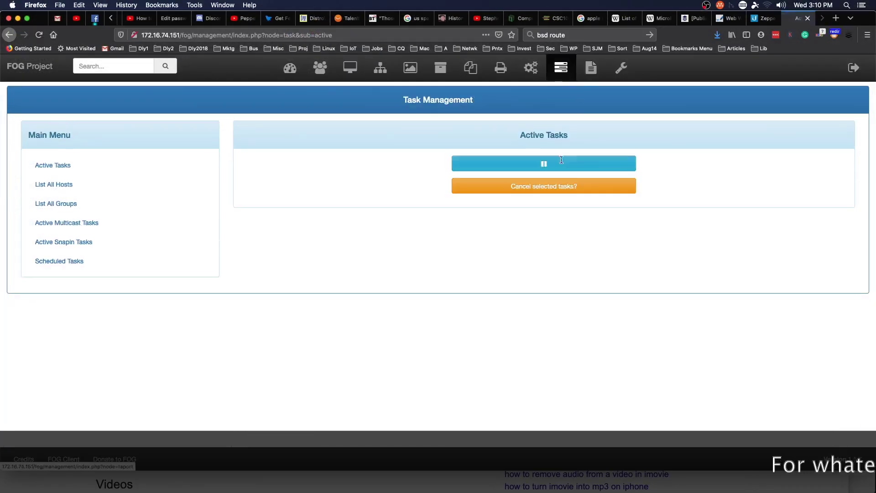
{"action": "left_click", "coordinate": [53, 163]}
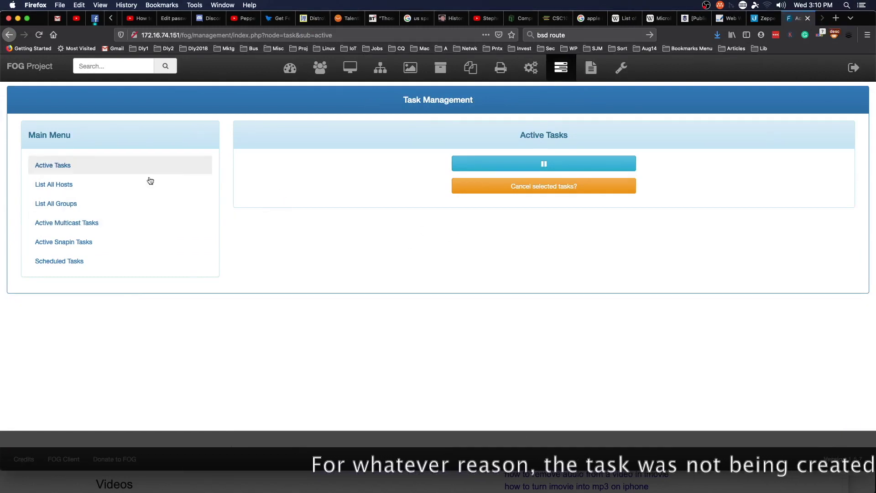
{"action": "left_click", "coordinate": [54, 188]}
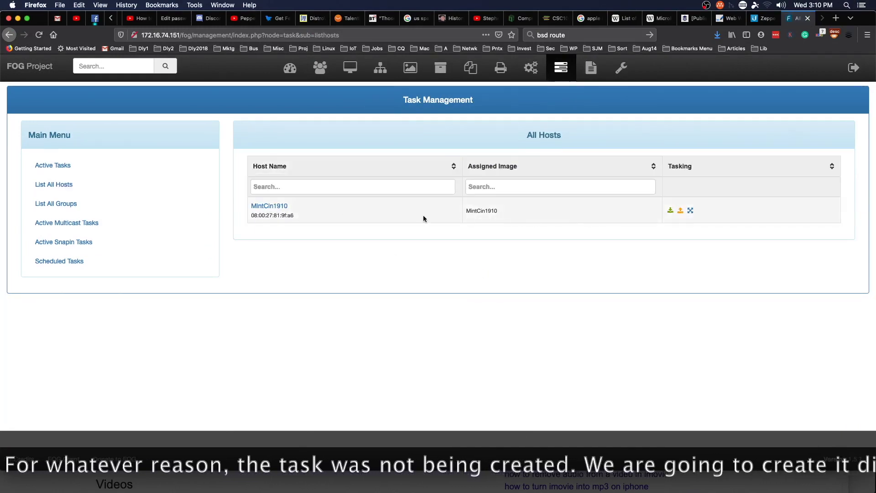
{"action": "left_click", "coordinate": [680, 211]}
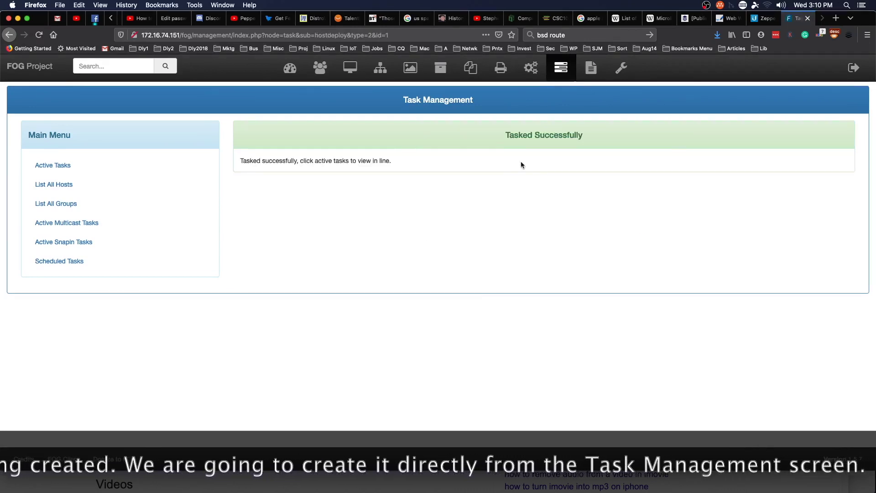
{"action": "left_click", "coordinate": [55, 166]}
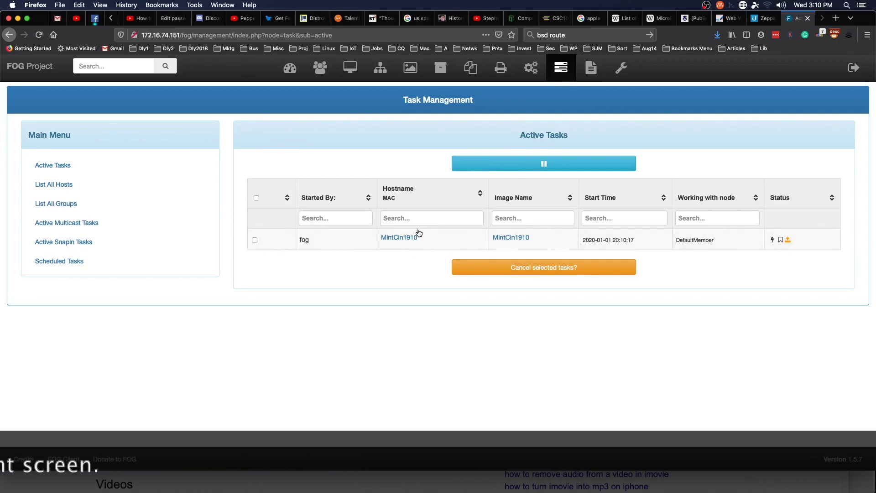
Switch to VirtualBox, start the Mint_19.1_Cinnamon machine and boot it from LAN through the temporary boot device selection
{"action": "key", "text": "super+Tab"}
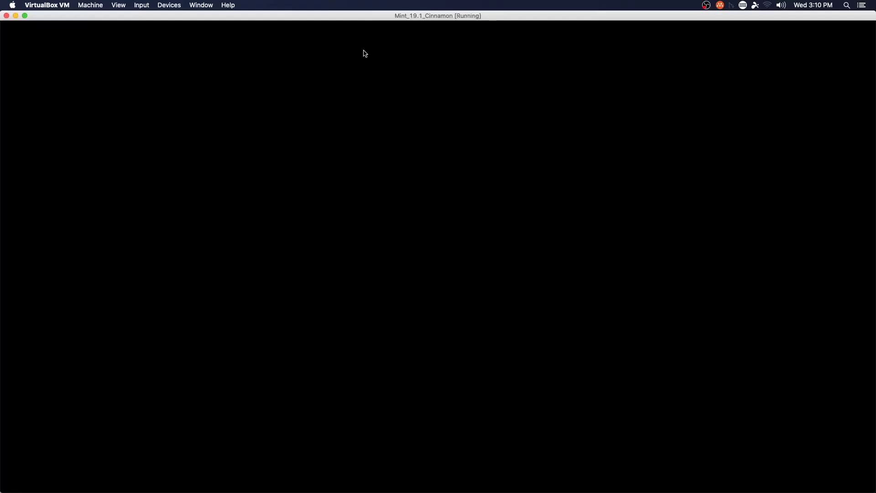
{"action": "key", "text": "F12"}
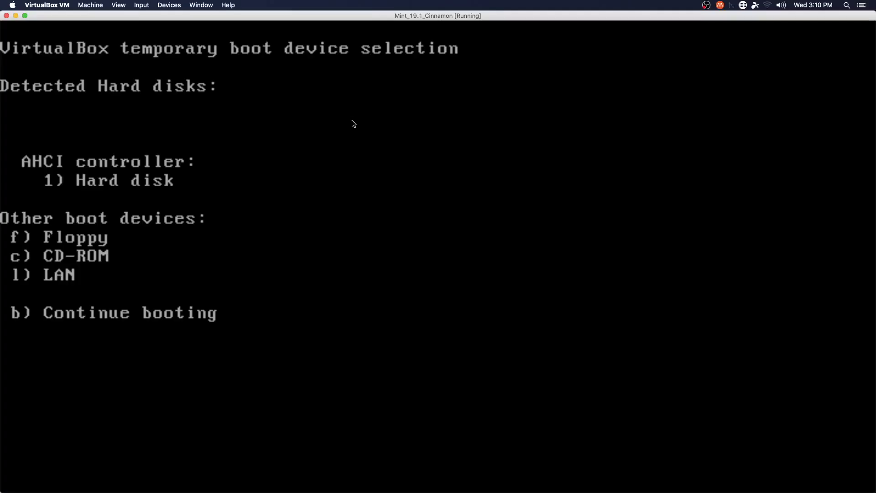
{"action": "key", "text": "l"}
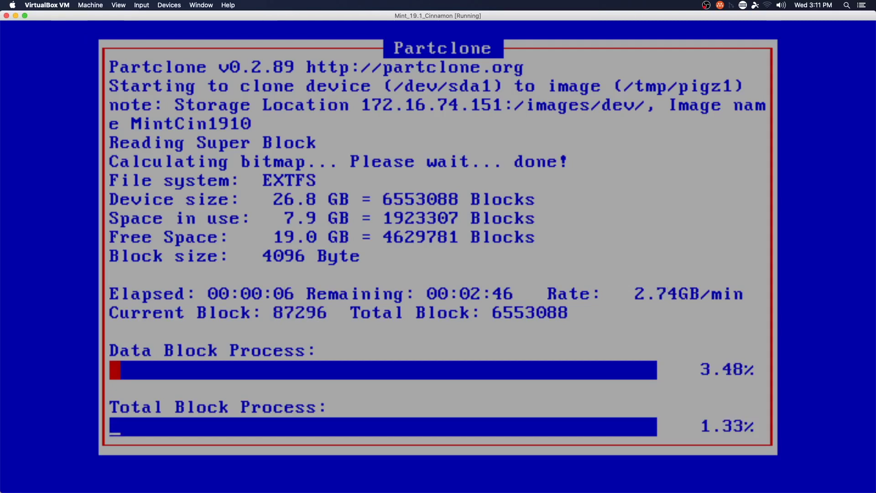
Return to FOG in Firefox and examine the dashboard's imaging chart and the Receive bandwidth graph
{"action": "key", "text": "super+Tab"}
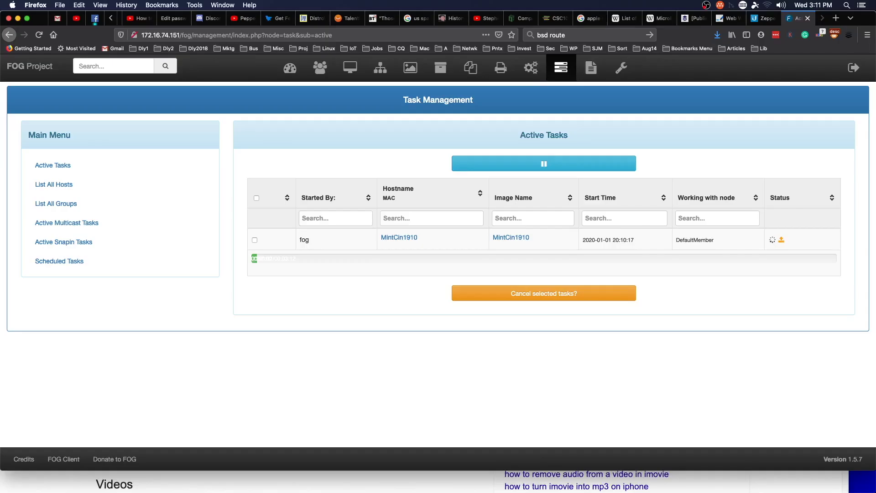
{"action": "left_click", "coordinate": [292, 70]}
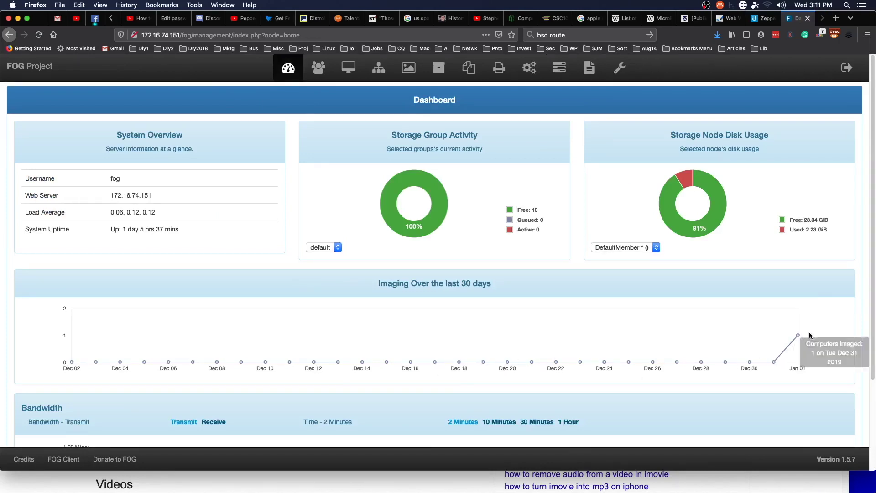
{"action": "scroll", "coordinate": [693, 358], "scroll_direction": "down", "scroll_amount": 5}
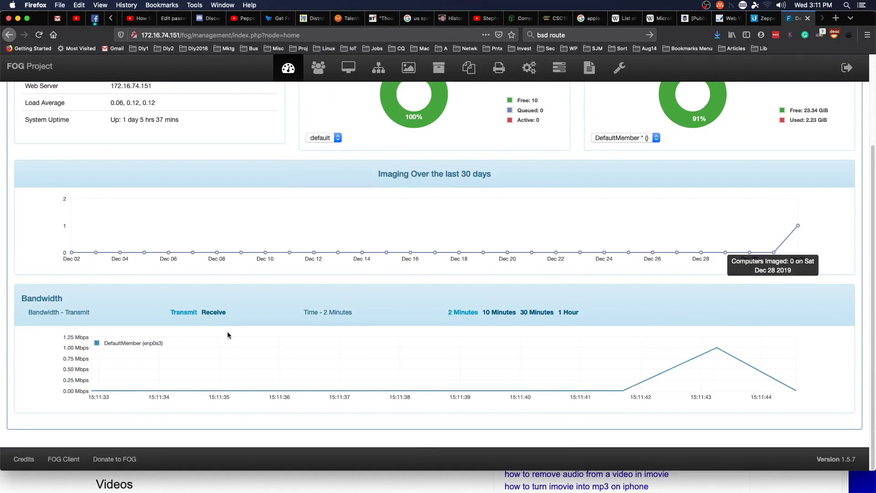
{"action": "left_click", "coordinate": [213, 312]}
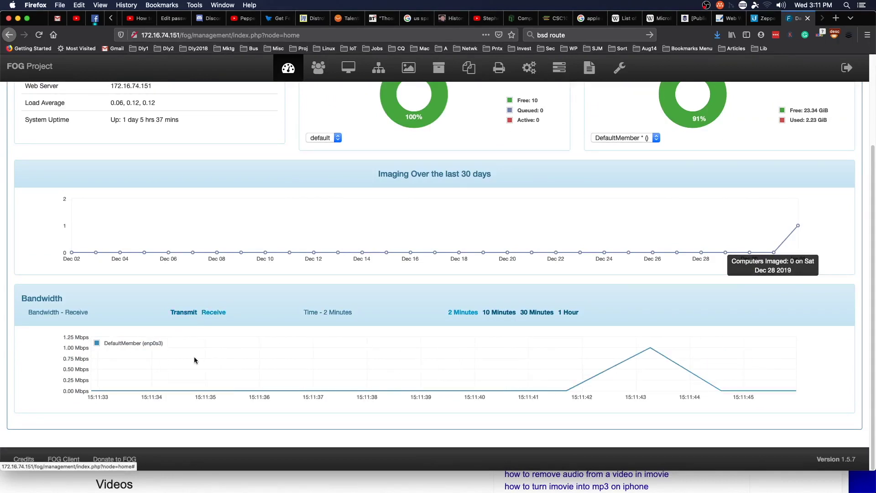